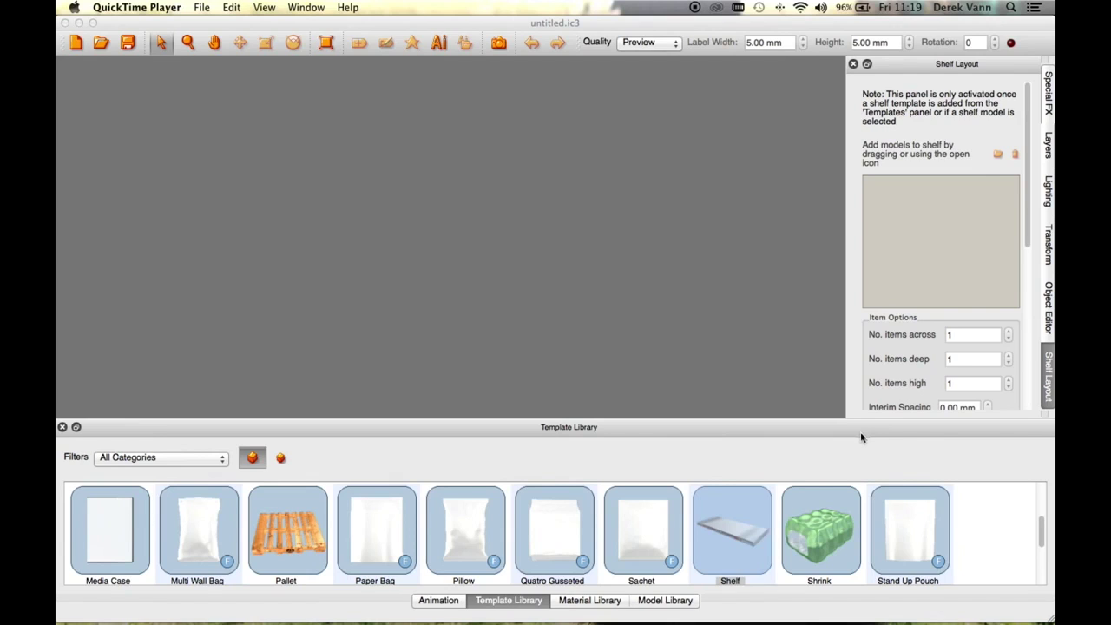
# Place the Shelf template in the scene and add the 1005 mm shelf with price labels.
pyautogui.click(739, 533)
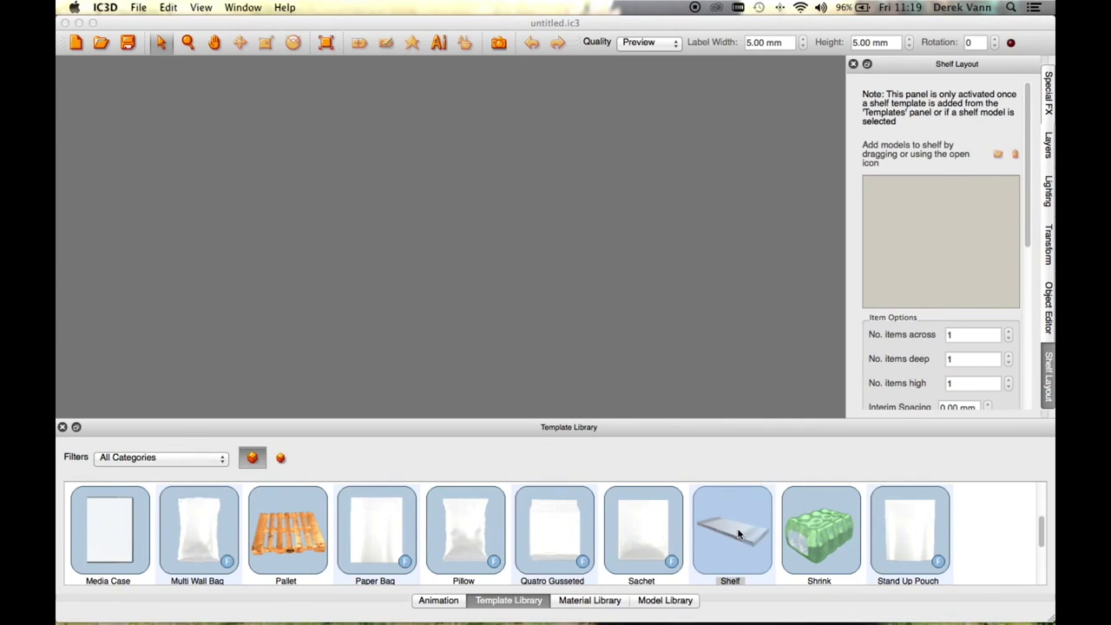
pyautogui.moveTo(739, 533); pyautogui.dragTo(521, 284)
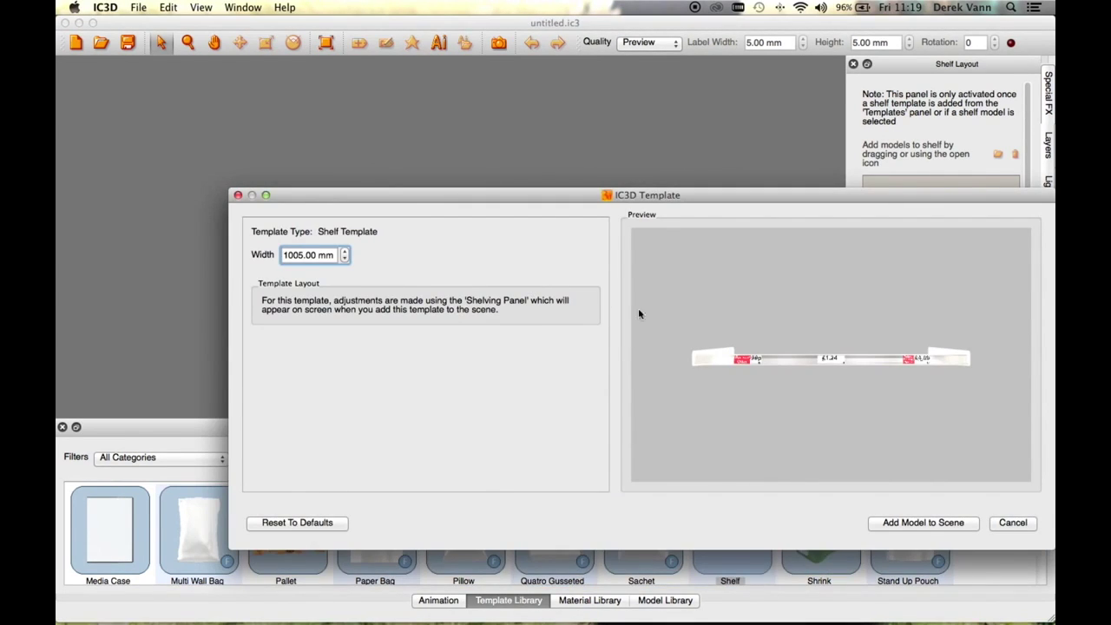
pyautogui.click(930, 525)
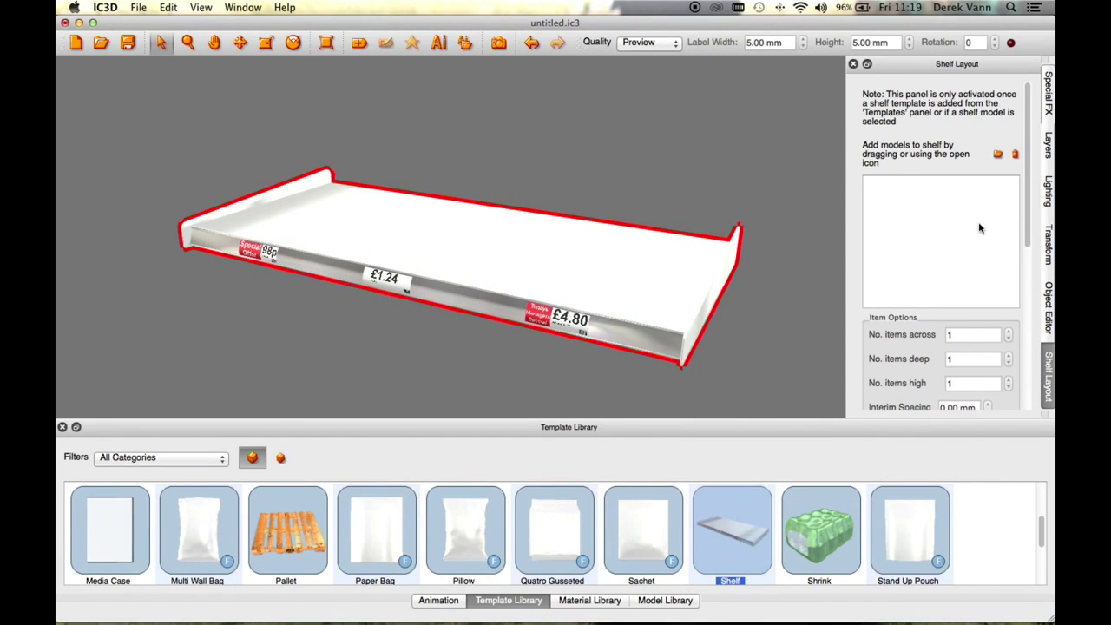
pyautogui.click(999, 154)
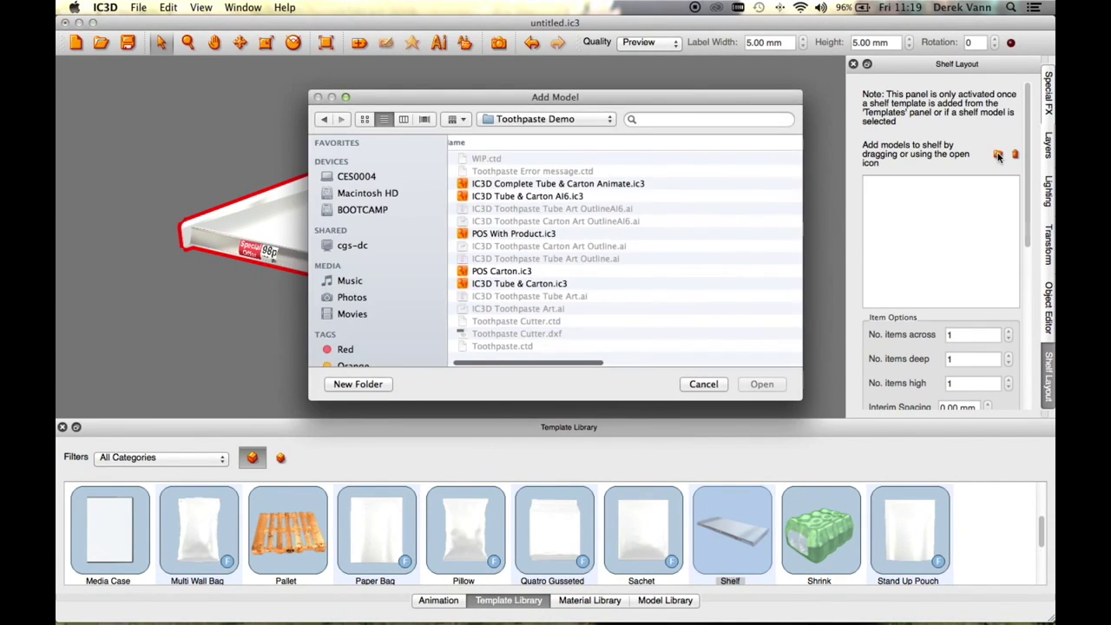
# Load the food can model from the mac 3d examples folder onto the shelf.
pyautogui.click(573, 119)
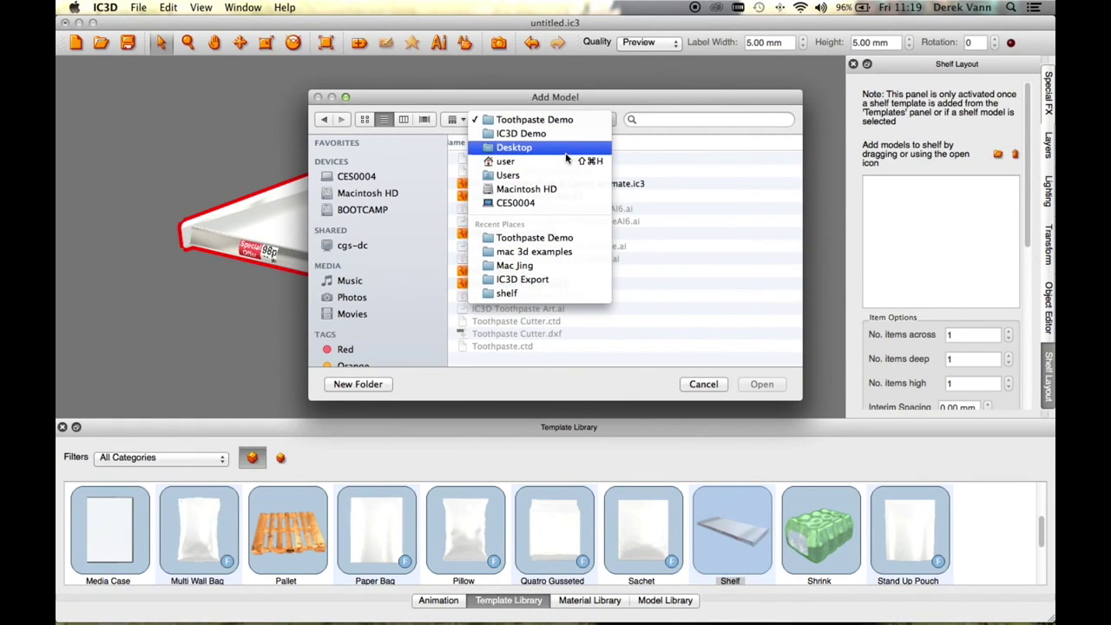
pyautogui.click(555, 251)
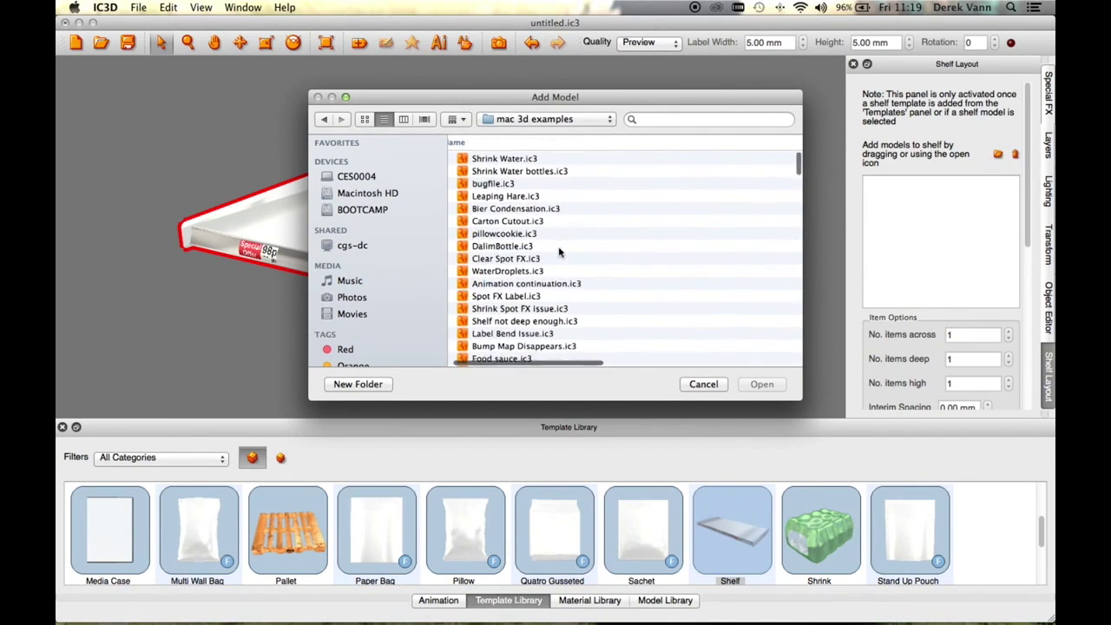
pyautogui.scroll(-5, 560, 252)
pyautogui.click(513, 276)
pyautogui.click(762, 384)
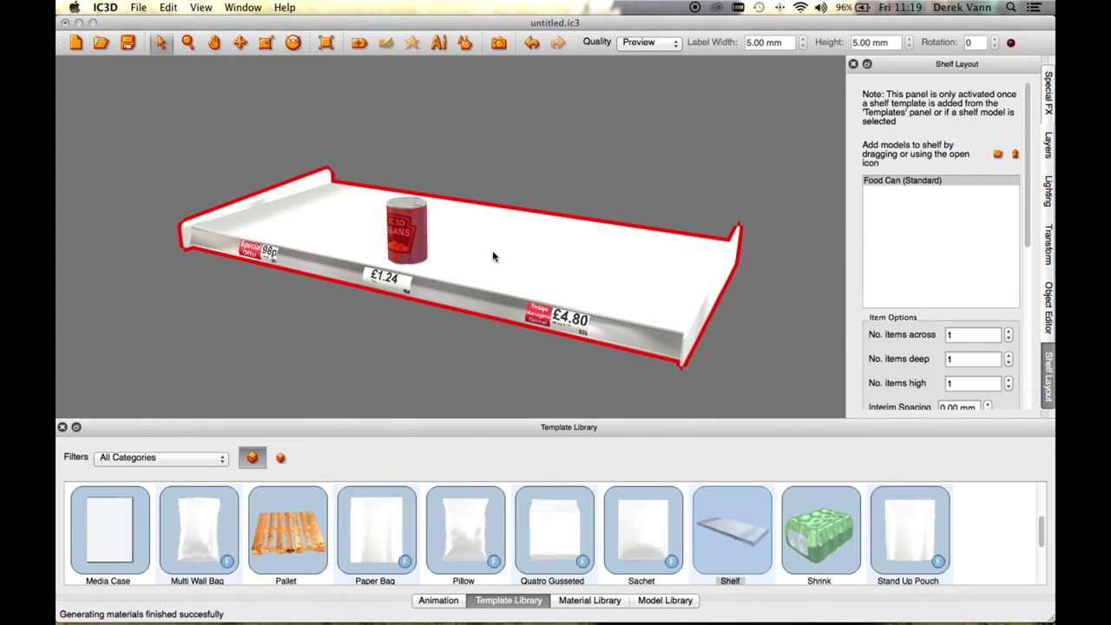
# Align the IC3D Beans can to the shelf's left end.
pyautogui.scroll(5, 493, 251)
pyautogui.scroll(-10, 1029, 136)
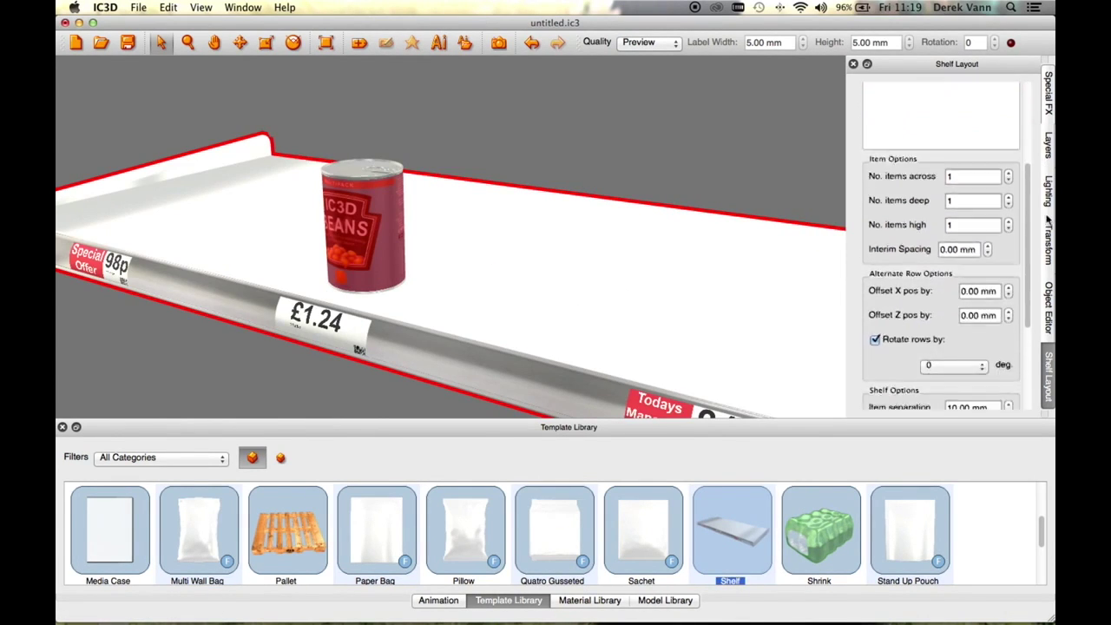
pyautogui.scroll(-4, 1047, 258)
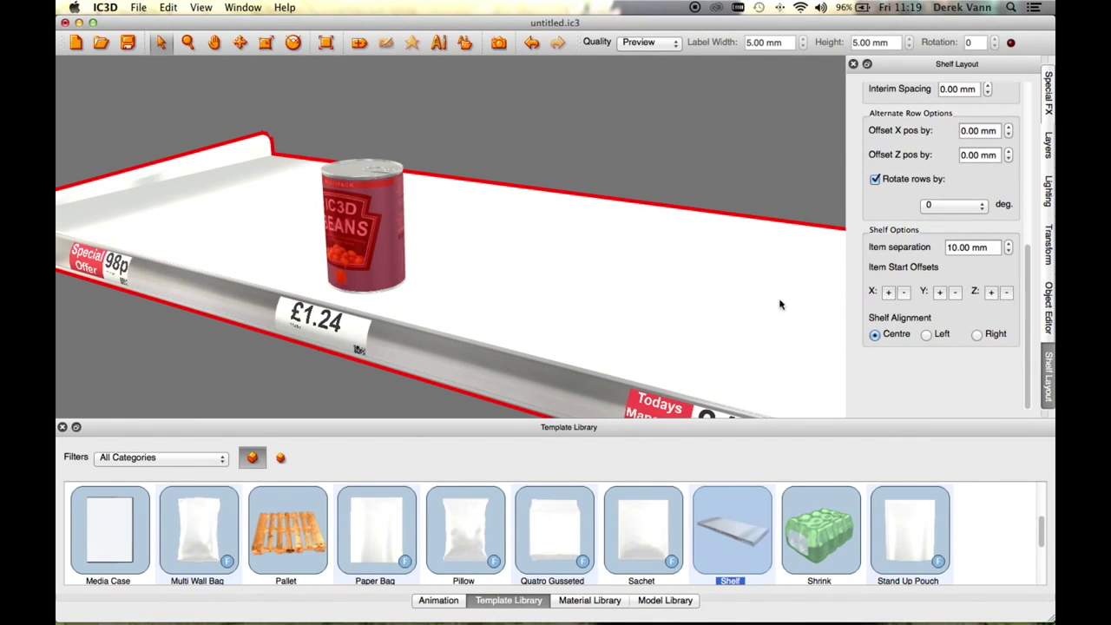
pyautogui.scroll(-3, 779, 304)
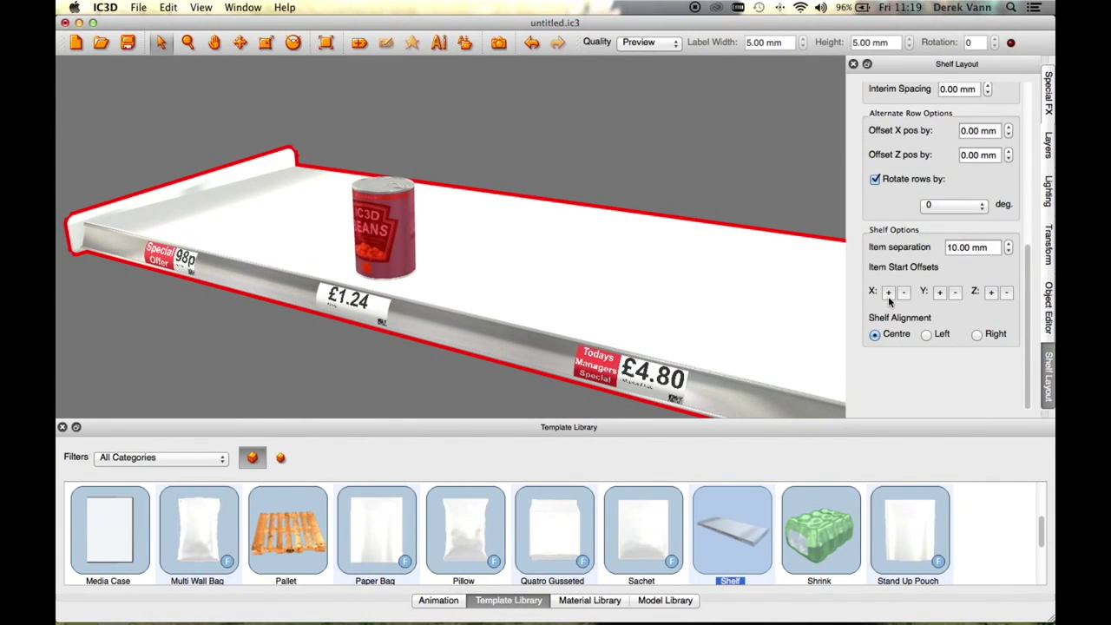
pyautogui.click(926, 335)
pyautogui.scroll(-5, 697, 313)
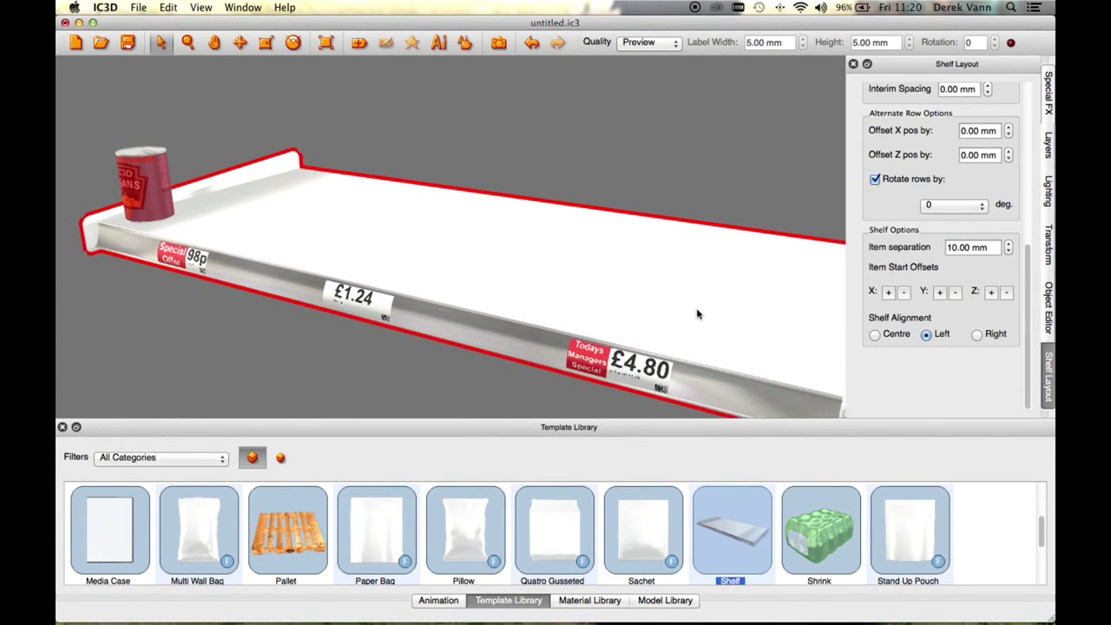
pyautogui.click(979, 336)
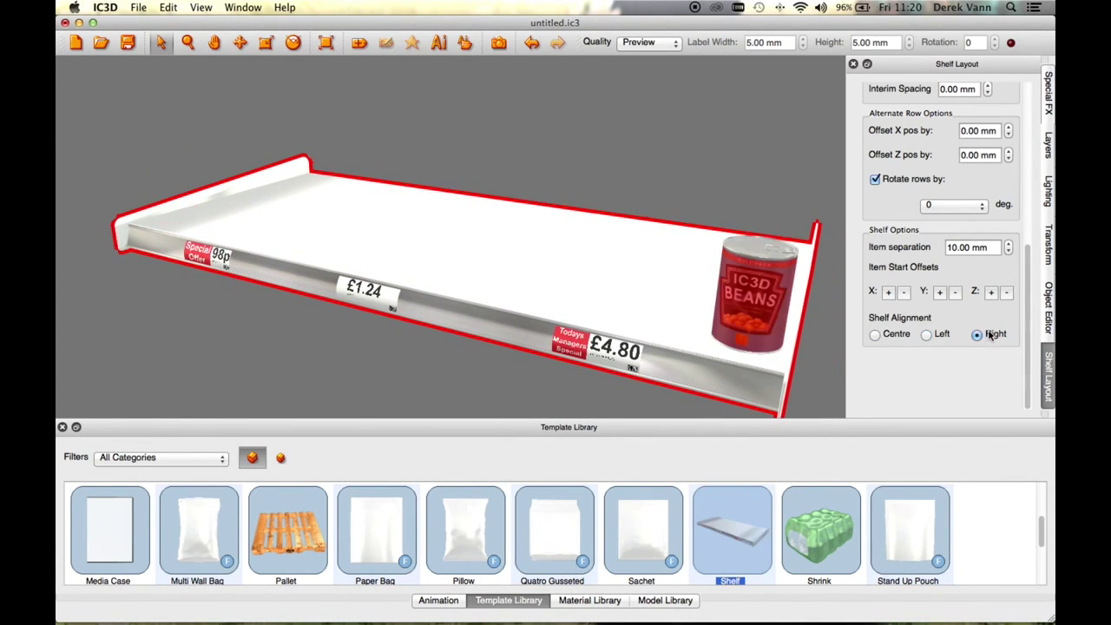
pyautogui.click(927, 336)
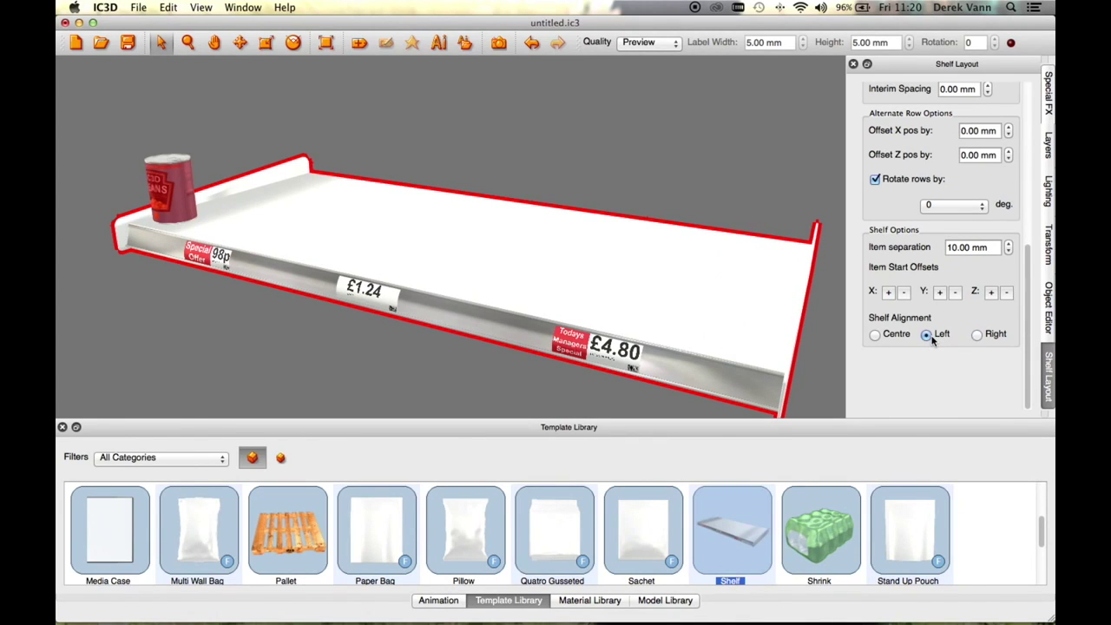
pyautogui.click(875, 336)
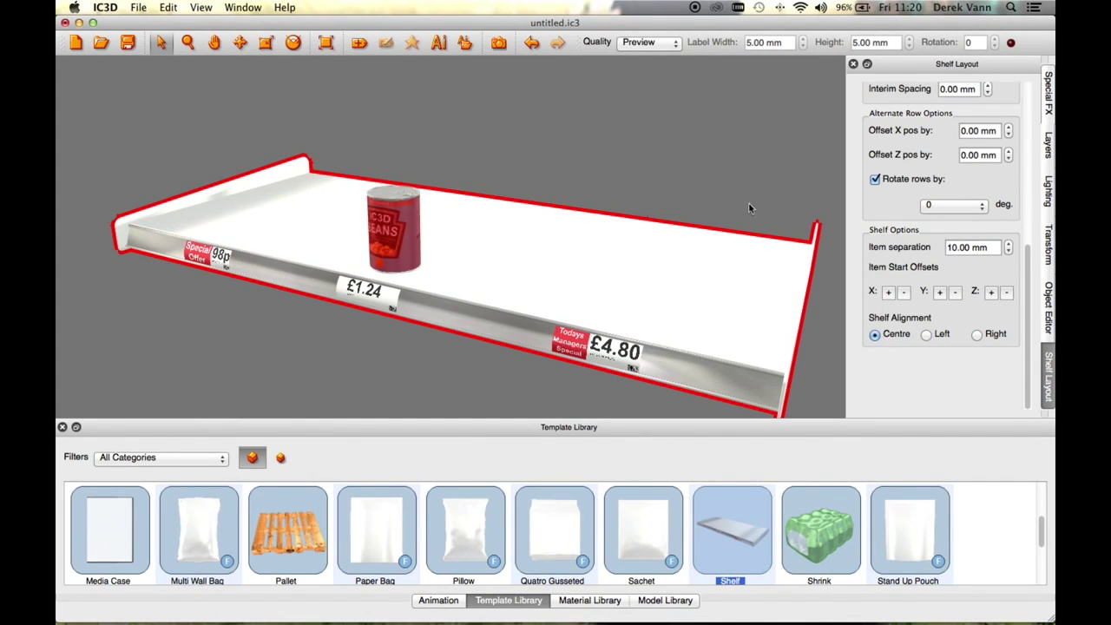
pyautogui.scroll(10, 751, 208)
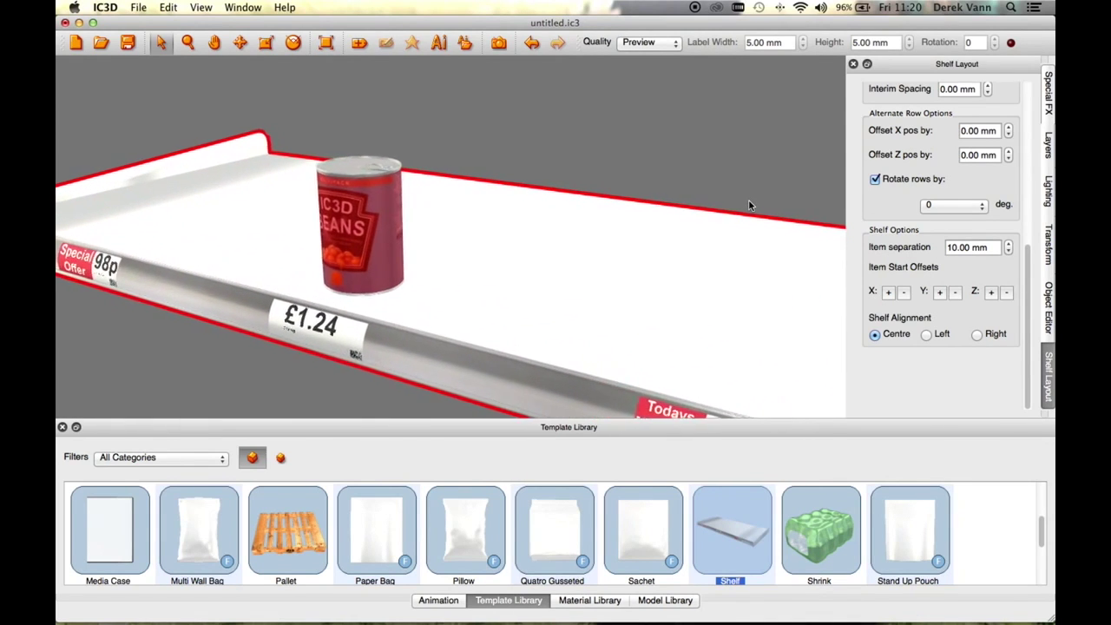
pyautogui.scroll(6, 749, 205)
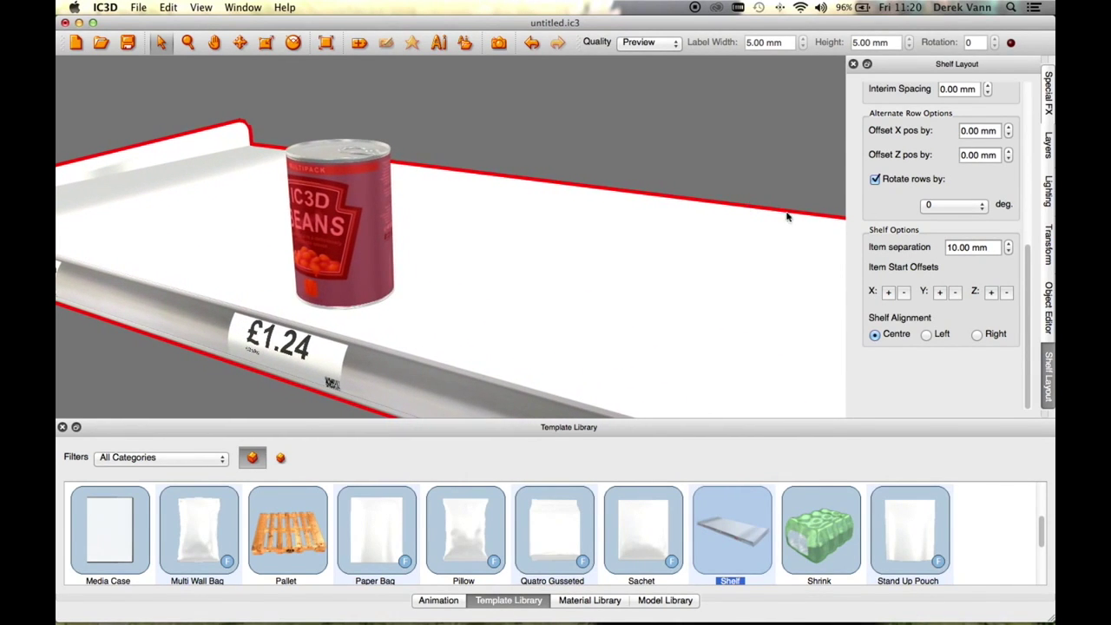
pyautogui.click(889, 292)
# Nudge the can's horizontal and vertical start offsets back and forth in small steps.
pyautogui.click(889, 292)
pyautogui.click(888, 293)
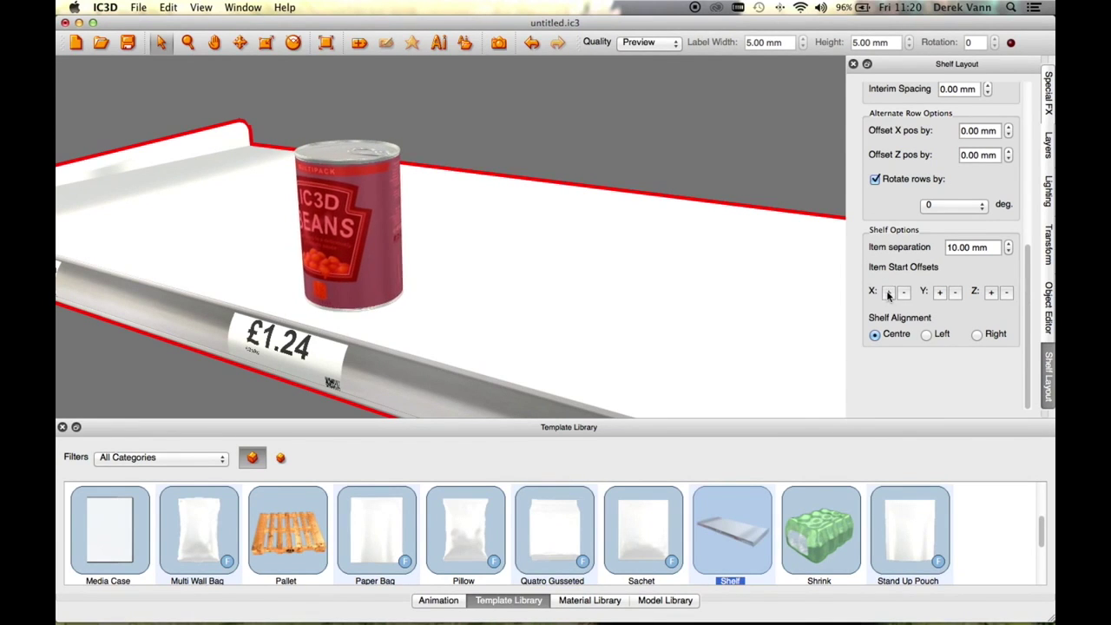
pyautogui.click(904, 293)
pyautogui.click(903, 292)
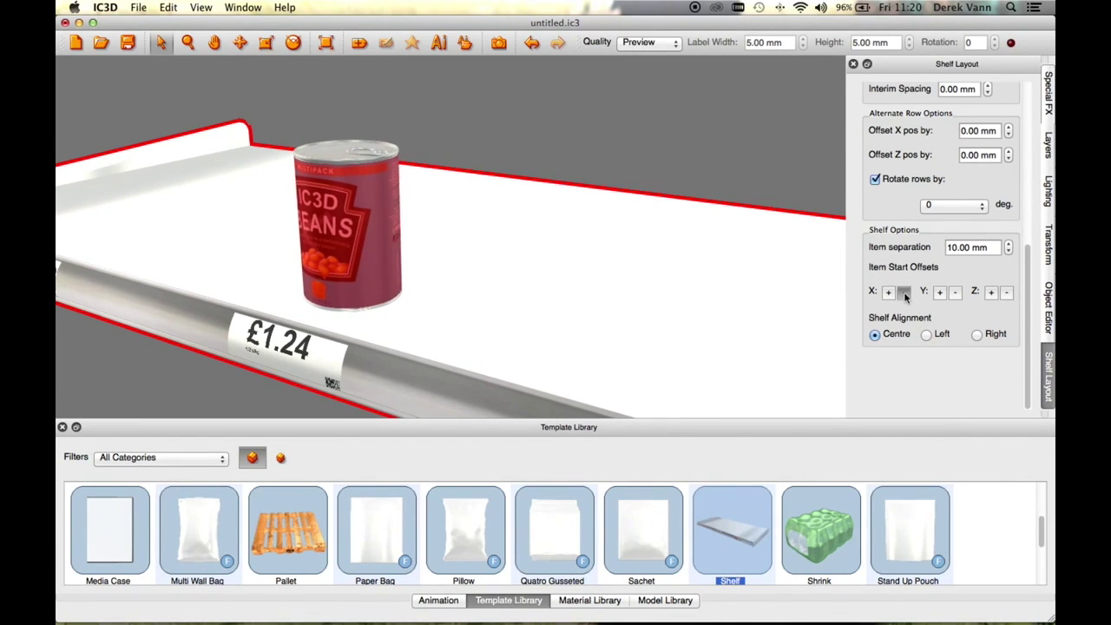
pyautogui.click(904, 293)
pyautogui.click(904, 294)
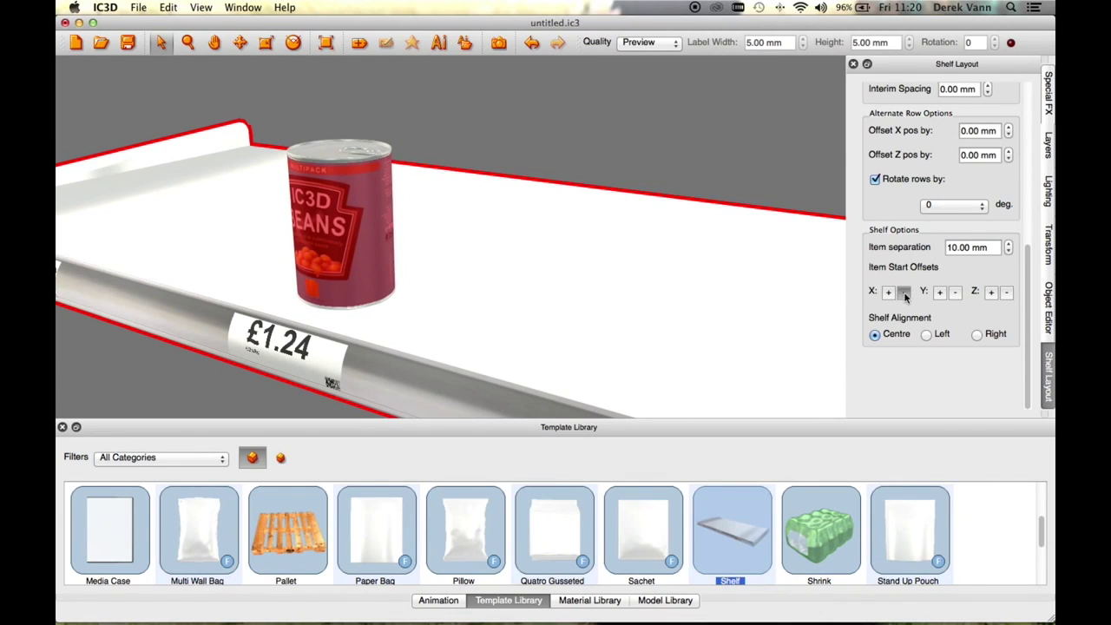
pyautogui.click(939, 293)
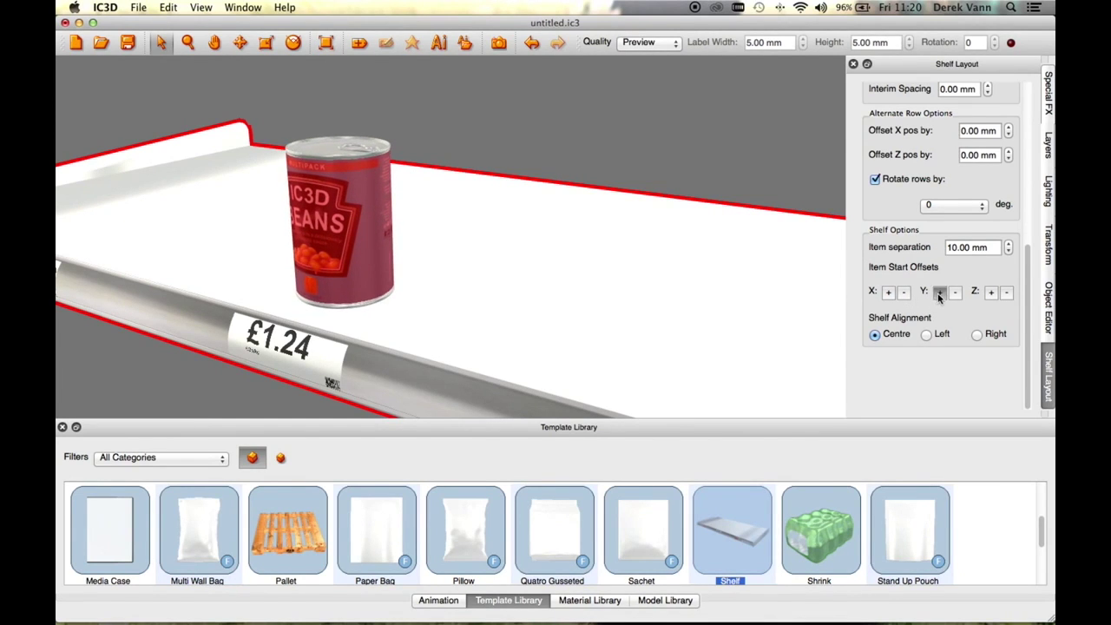
pyautogui.click(939, 294)
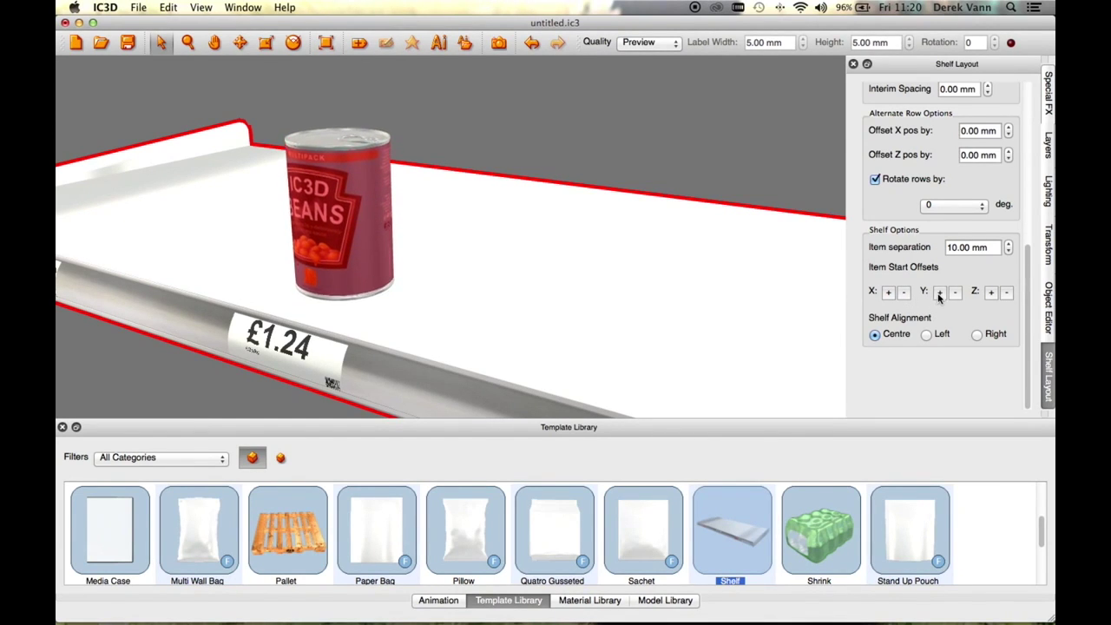
pyautogui.click(939, 293)
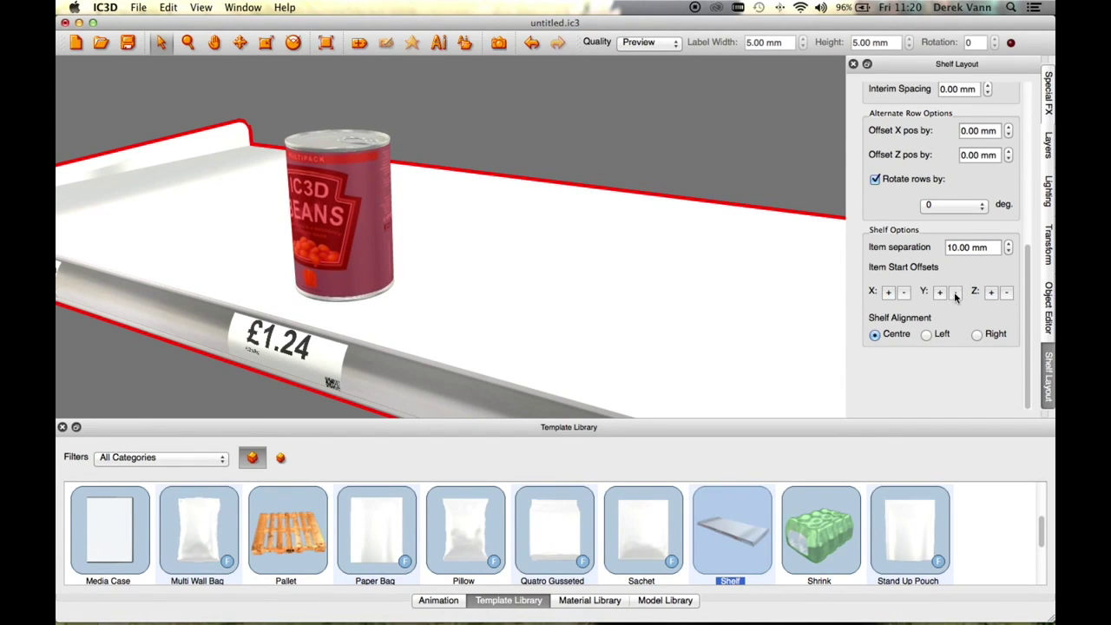
pyautogui.click(955, 294)
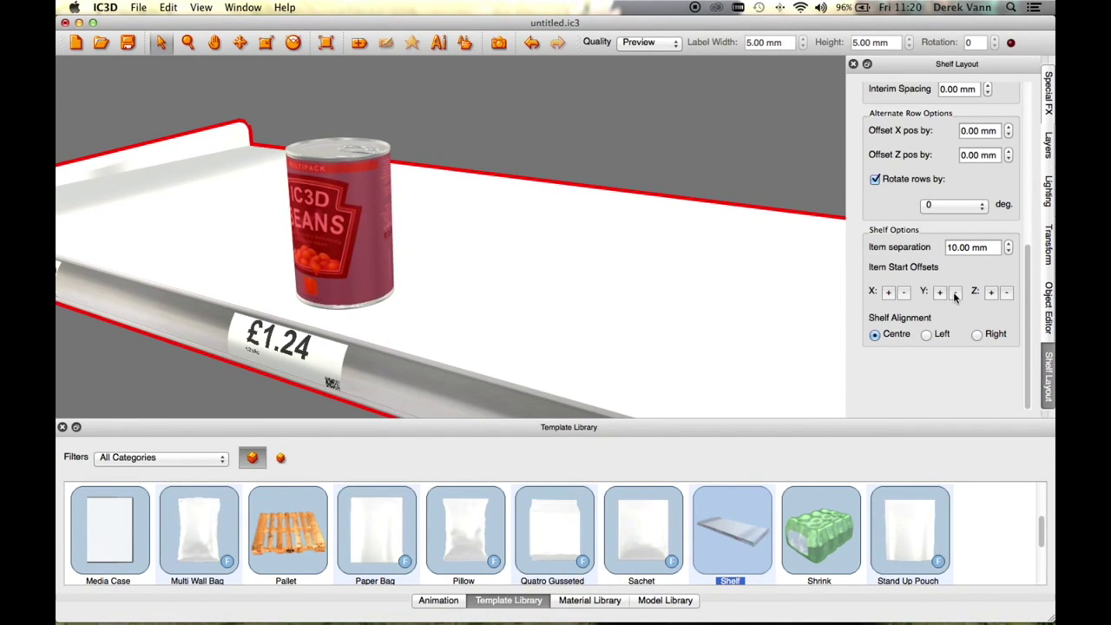
pyautogui.click(943, 295)
# Step the can's Z start offset repeatedly to move it further back on the shelf.
pyautogui.click(993, 294)
pyautogui.click(992, 294)
pyautogui.click(992, 294)
pyautogui.click(992, 295)
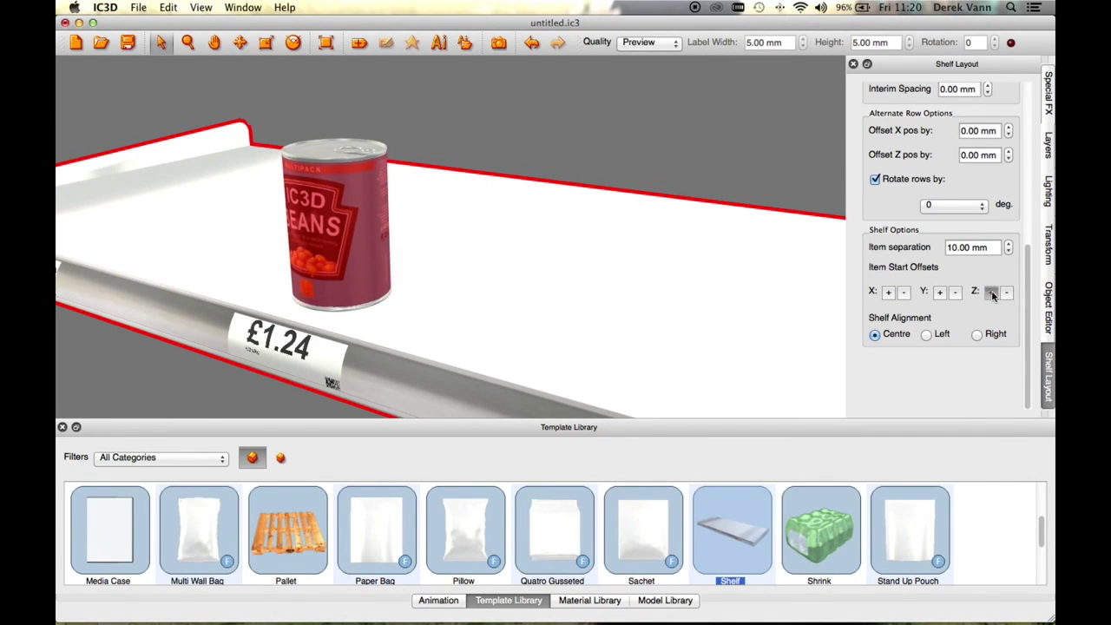
pyautogui.click(992, 295)
pyautogui.click(993, 294)
pyautogui.click(992, 295)
pyautogui.click(993, 295)
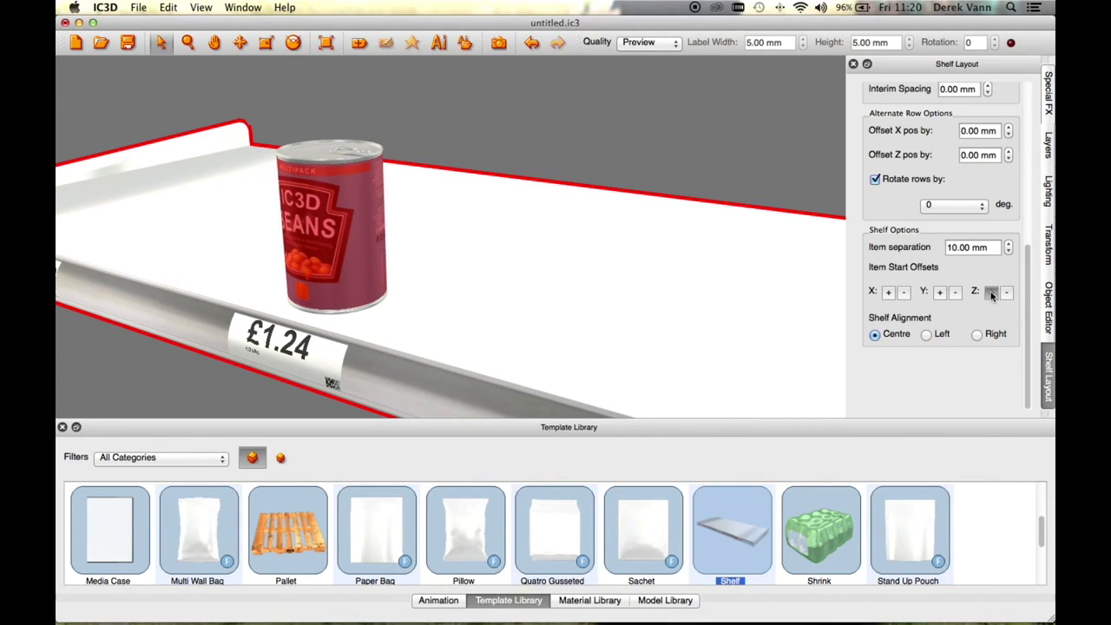
pyautogui.click(992, 294)
pyautogui.click(993, 294)
pyautogui.click(993, 294)
pyautogui.click(991, 295)
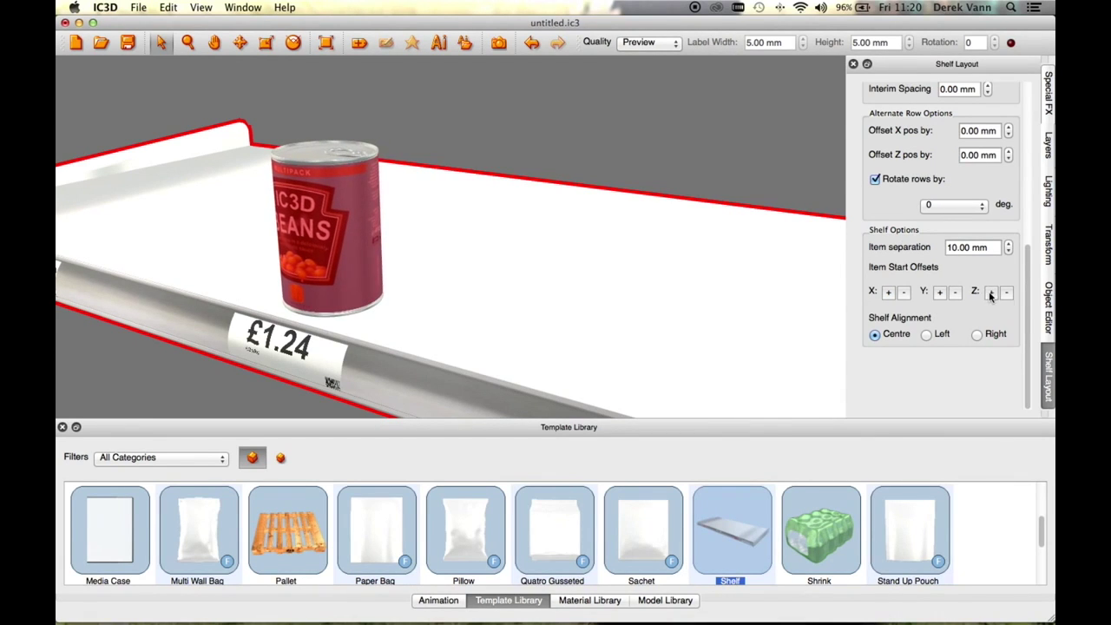
pyautogui.click(991, 295)
pyautogui.click(992, 295)
pyautogui.click(992, 295)
pyautogui.click(991, 295)
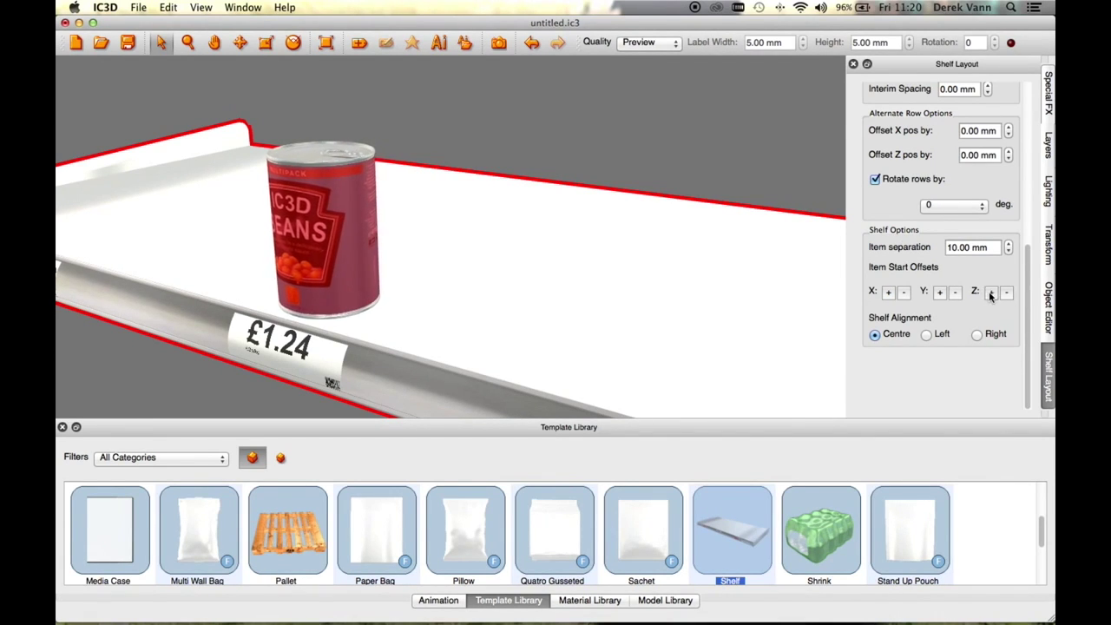
pyautogui.click(991, 295)
pyautogui.click(992, 296)
pyautogui.click(992, 295)
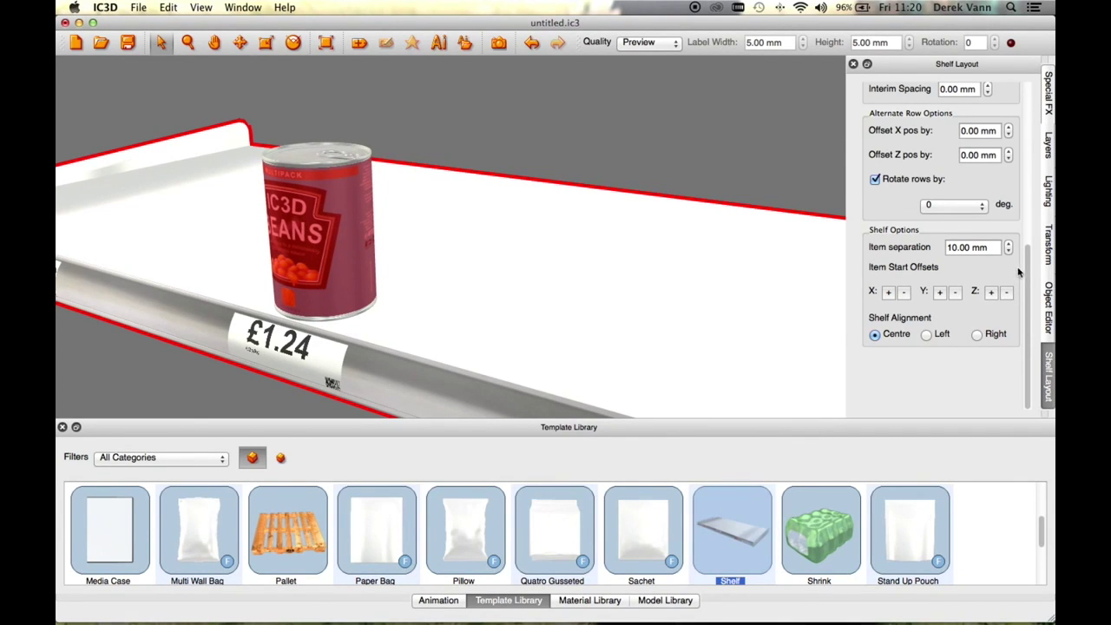
pyautogui.moveTo(1027, 276); pyautogui.dragTo(1035, 199)
# Add a second can across and set the interim spacing to 10 mm.
pyautogui.moveTo(648, 300); pyautogui.dragTo(727, 296)
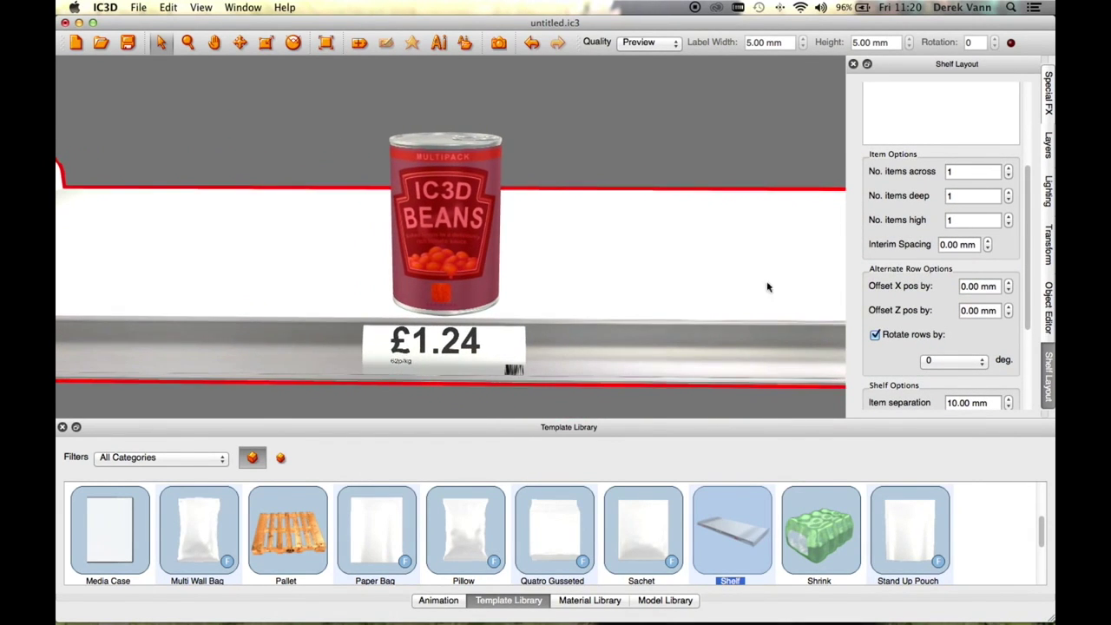
pyautogui.click(1008, 170)
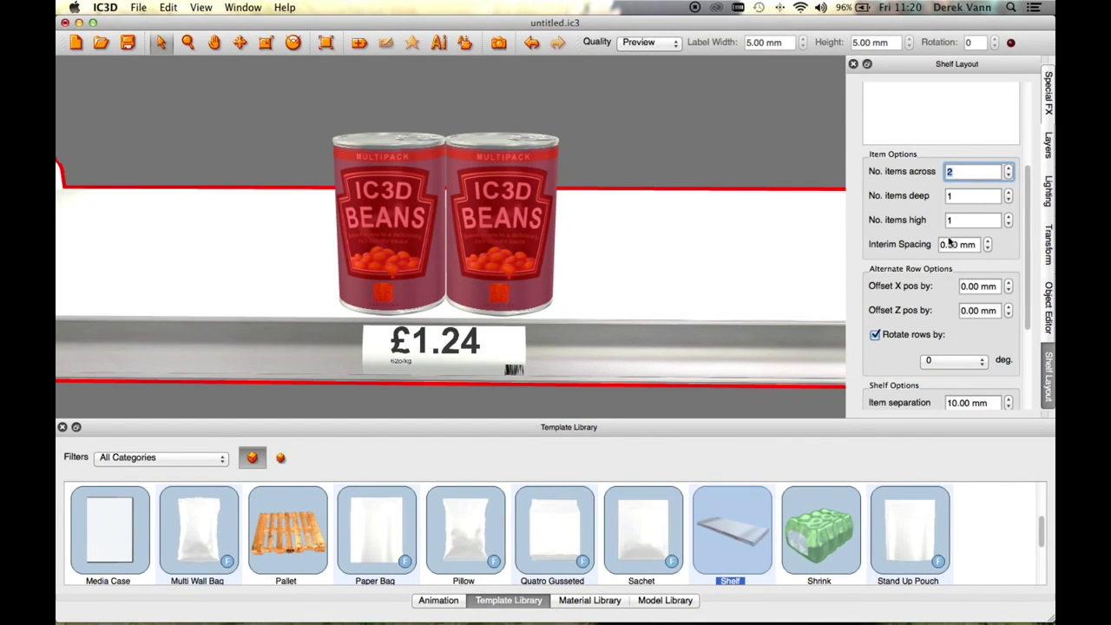
pyautogui.click(978, 244)
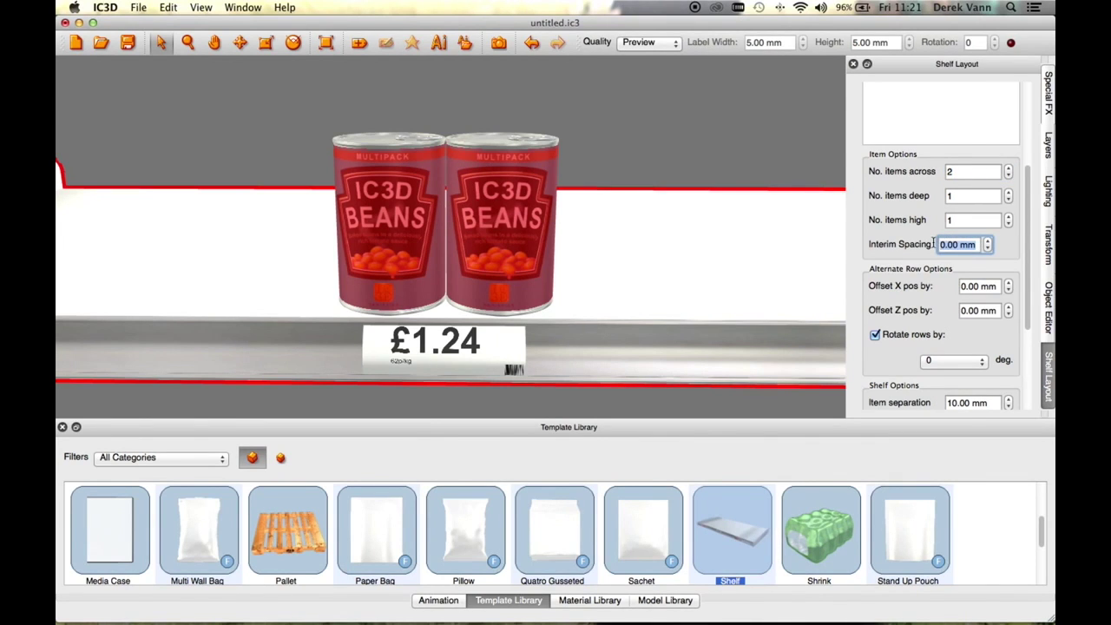
pyautogui.write('10')
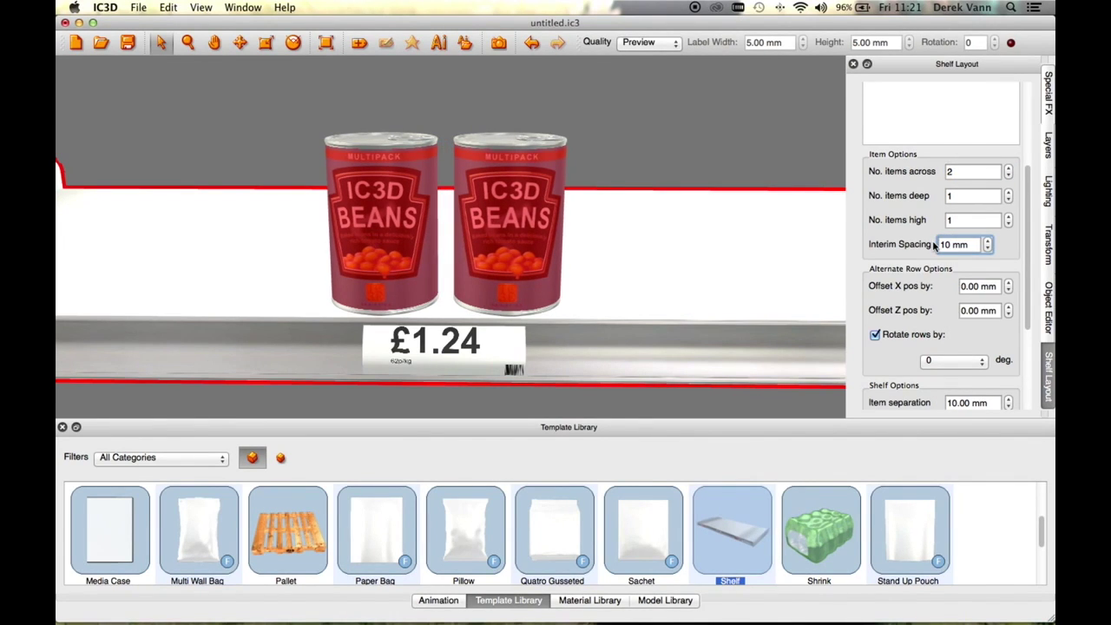
pyautogui.moveTo(971, 245); pyautogui.dragTo(931, 246)
pyautogui.write('20')
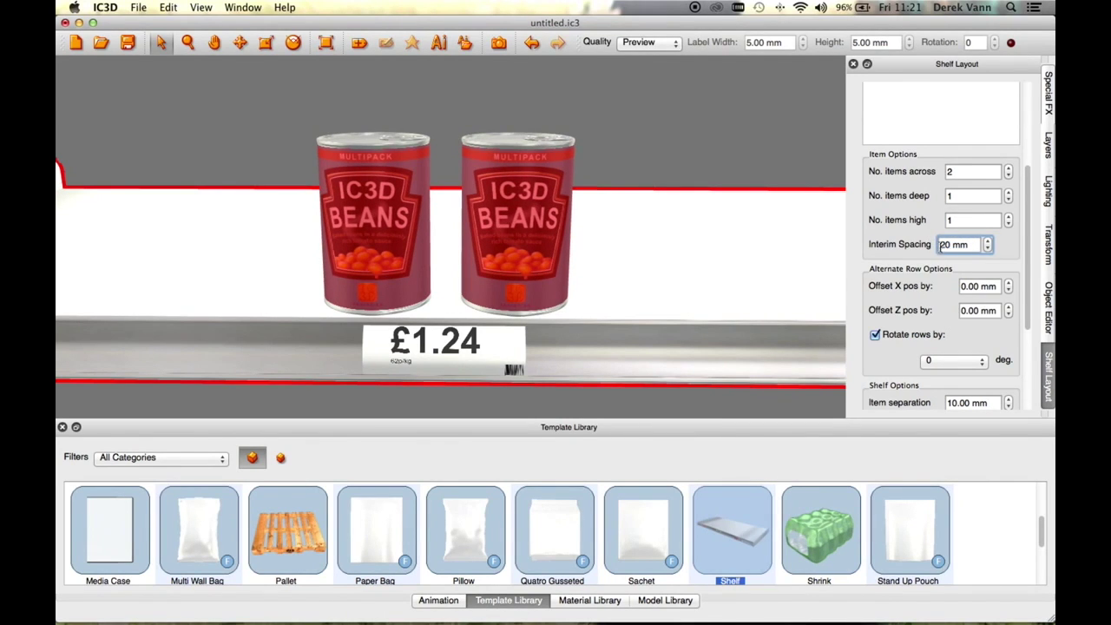
pyautogui.moveTo(967, 246); pyautogui.dragTo(934, 246)
pyautogui.write('10')
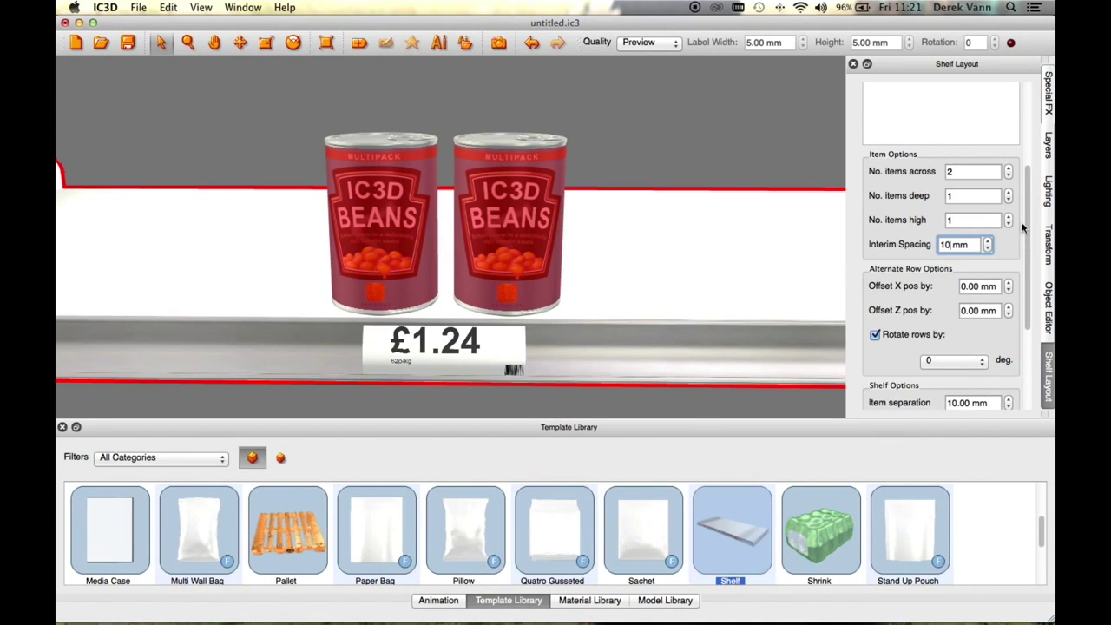
# Make the cans three across and three rows deep.
pyautogui.click(1009, 169)
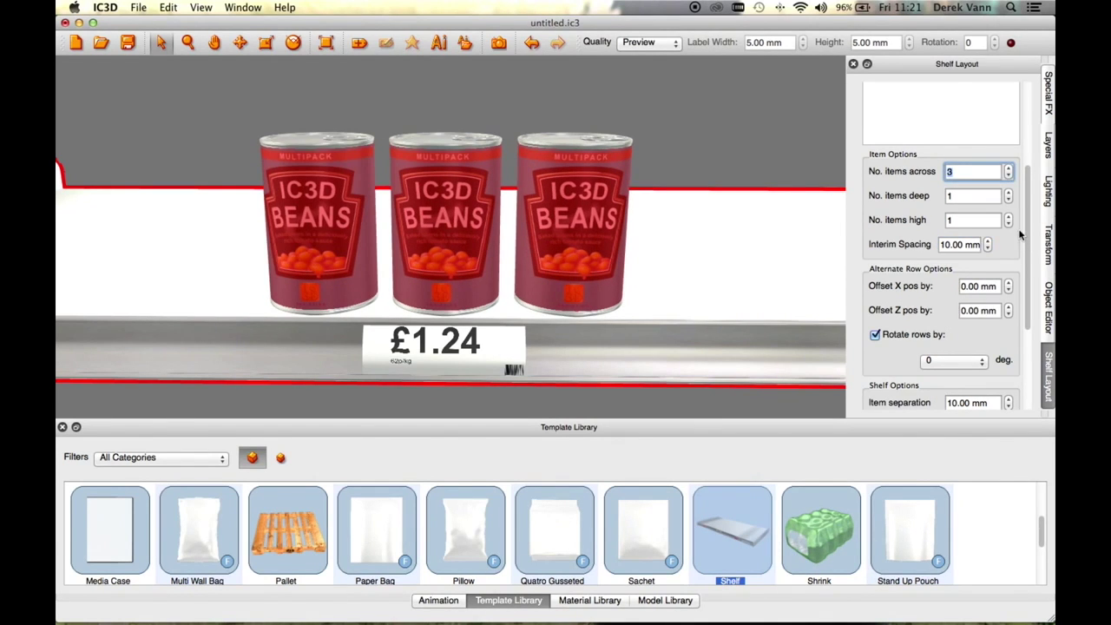
pyautogui.moveTo(819, 260); pyautogui.dragTo(770, 263)
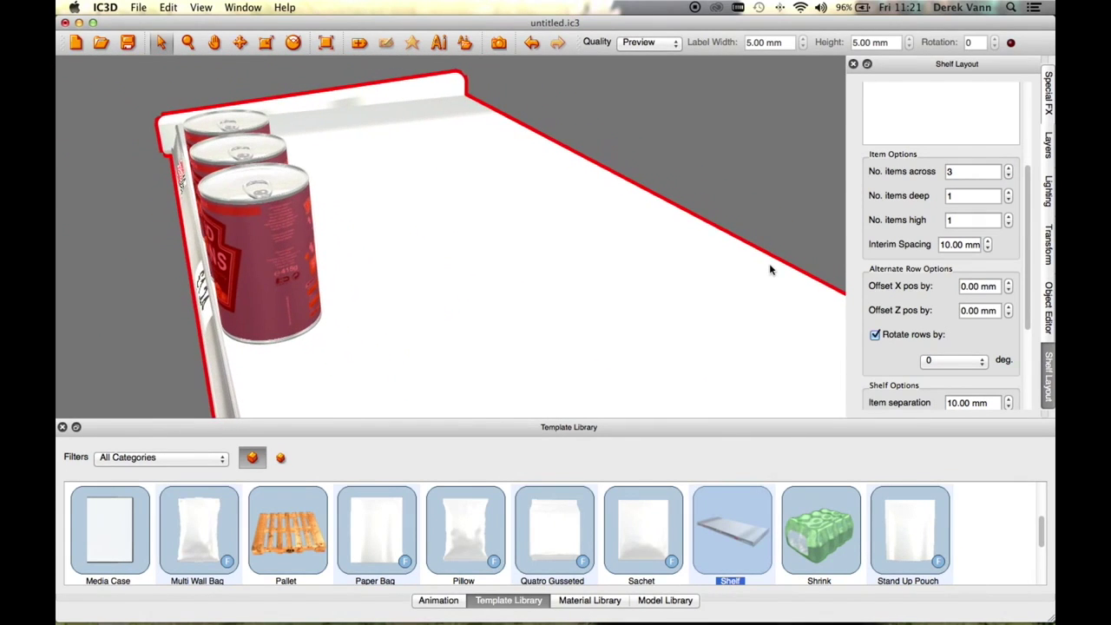
pyautogui.click(1009, 193)
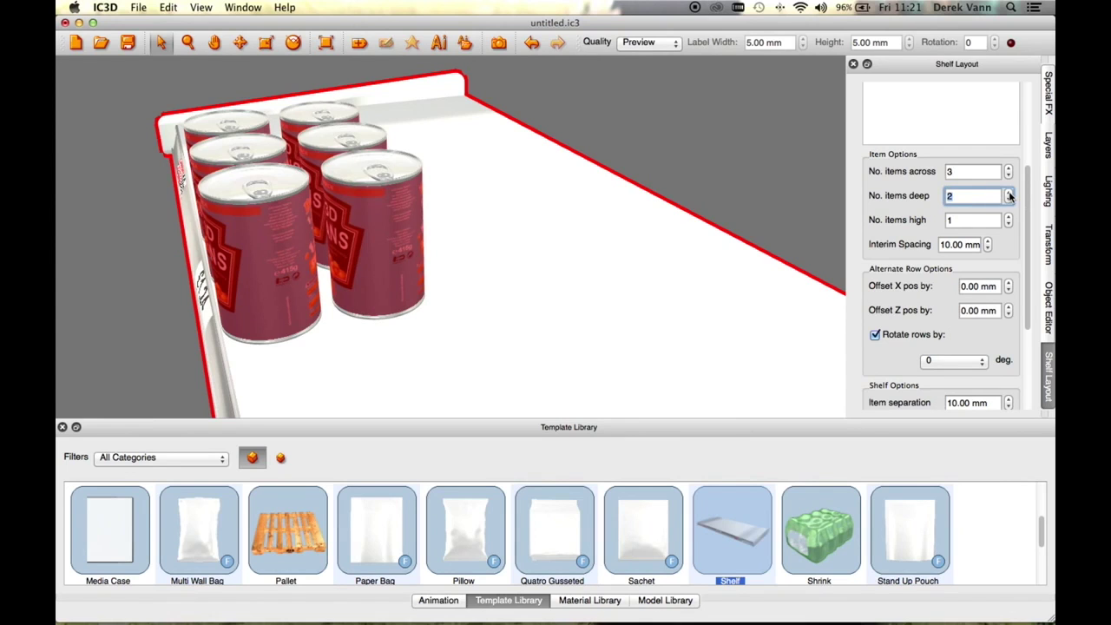
pyautogui.click(1009, 193)
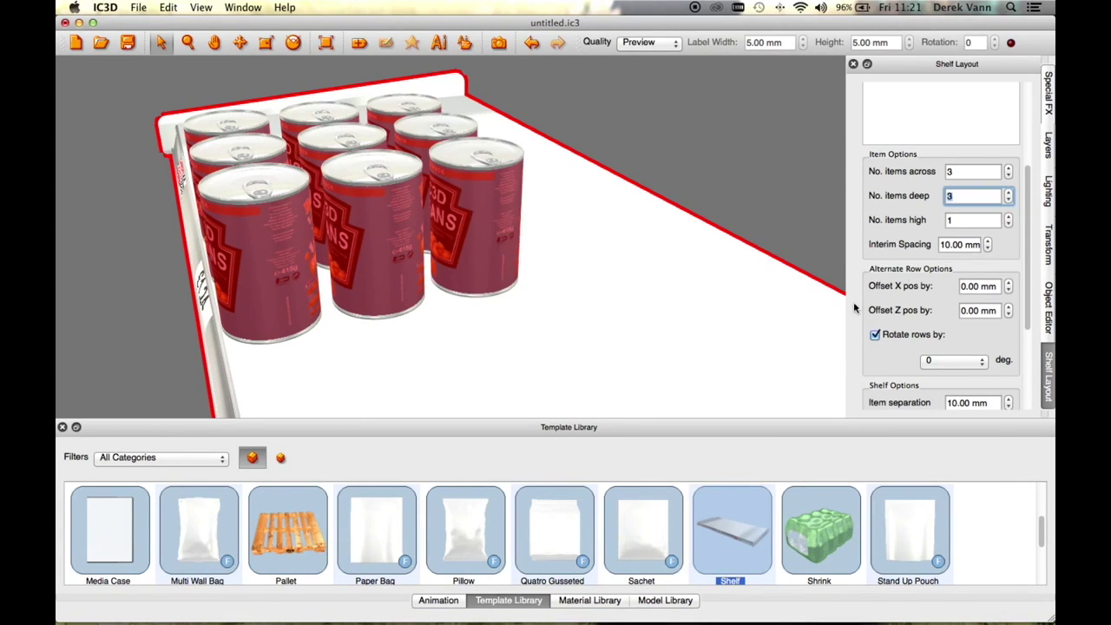
pyautogui.moveTo(772, 334)
pyautogui.mouseDown()
pyautogui.moveTo(811, 325)
pyautogui.moveTo(781, 337)
pyautogui.mouseUp()
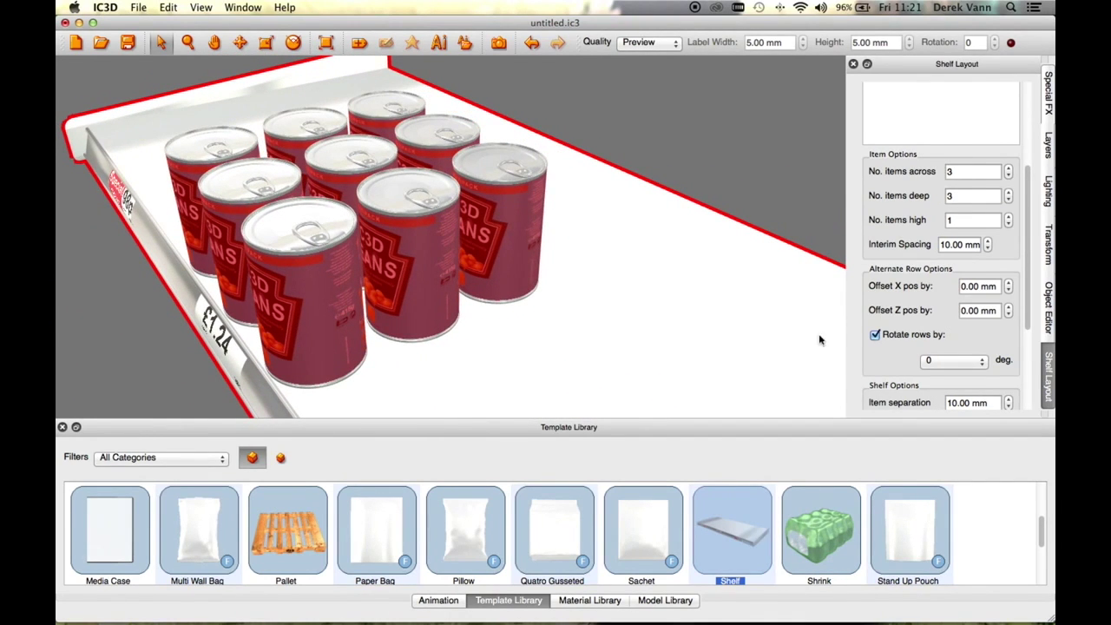
# Set alternate-row offsets to X 33 mm and Z 23 mm, and items high to 2.
pyautogui.click(1009, 284)
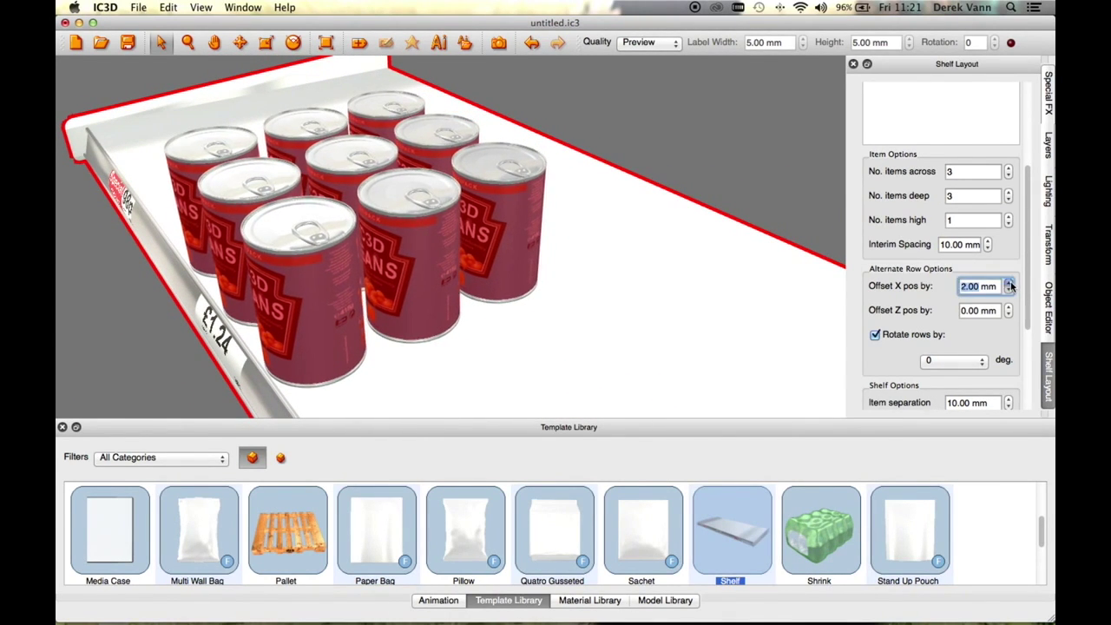
pyautogui.moveTo(1010, 286); pyautogui.dragTo(1008, 310)
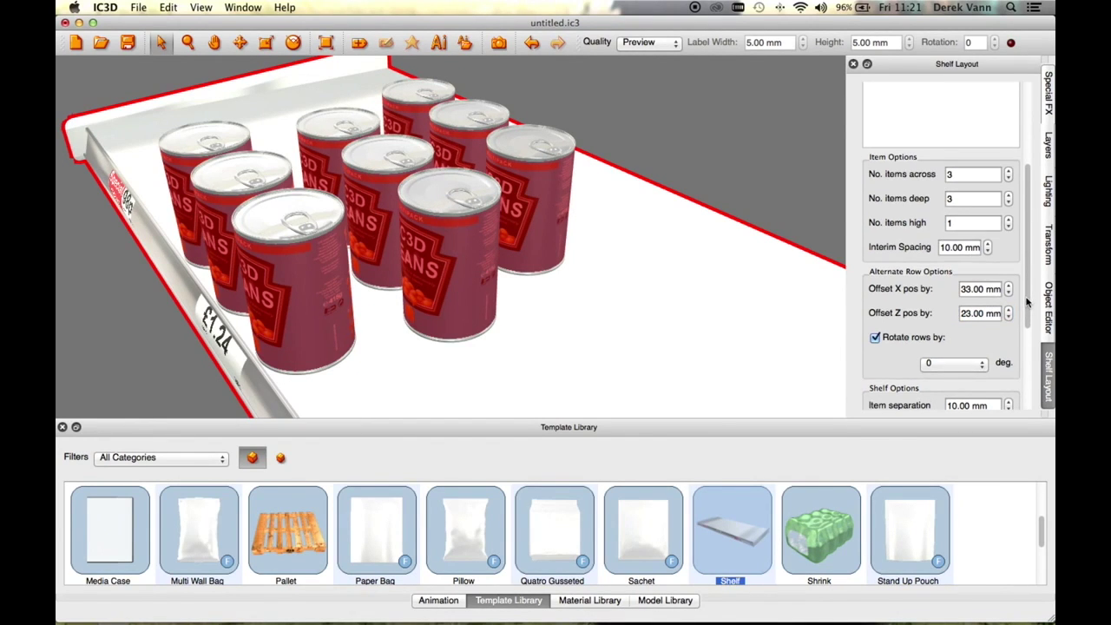
pyautogui.scroll(-1, 1028, 304)
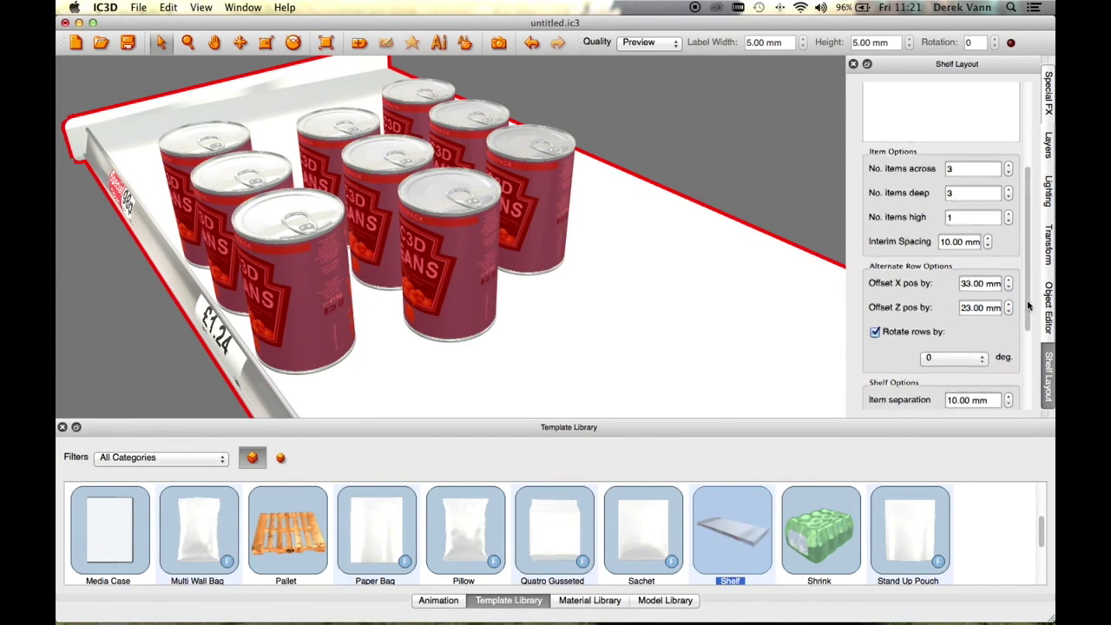
pyautogui.click(1010, 206)
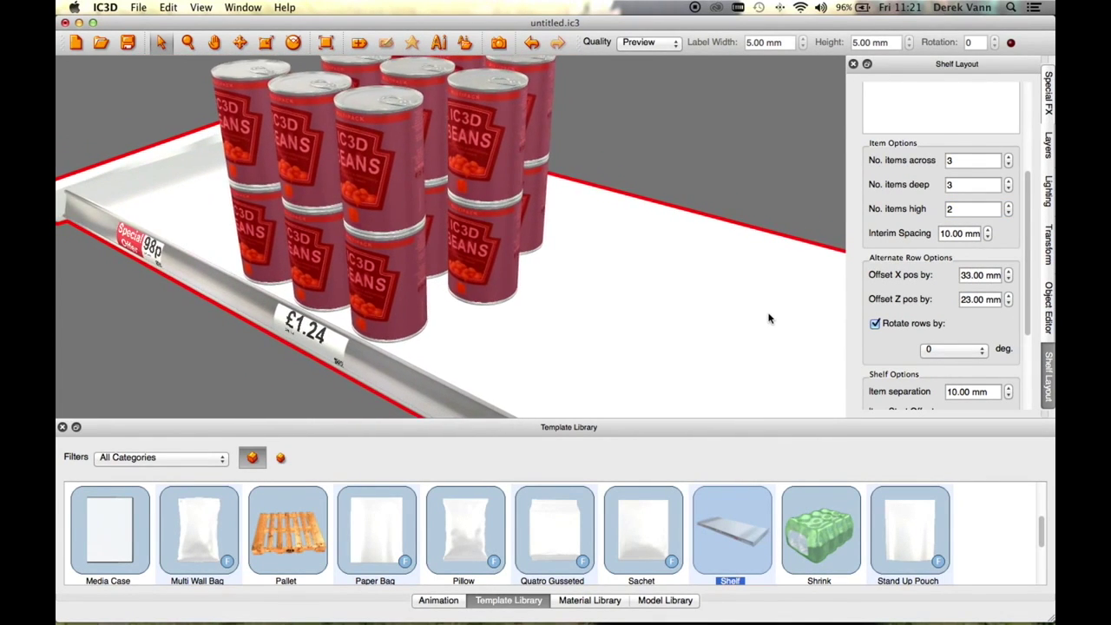
pyautogui.click(970, 351)
# Try 90 and 270 degree alternate-row rotations for the cans, settling on 180 degrees.
pyautogui.click(965, 360)
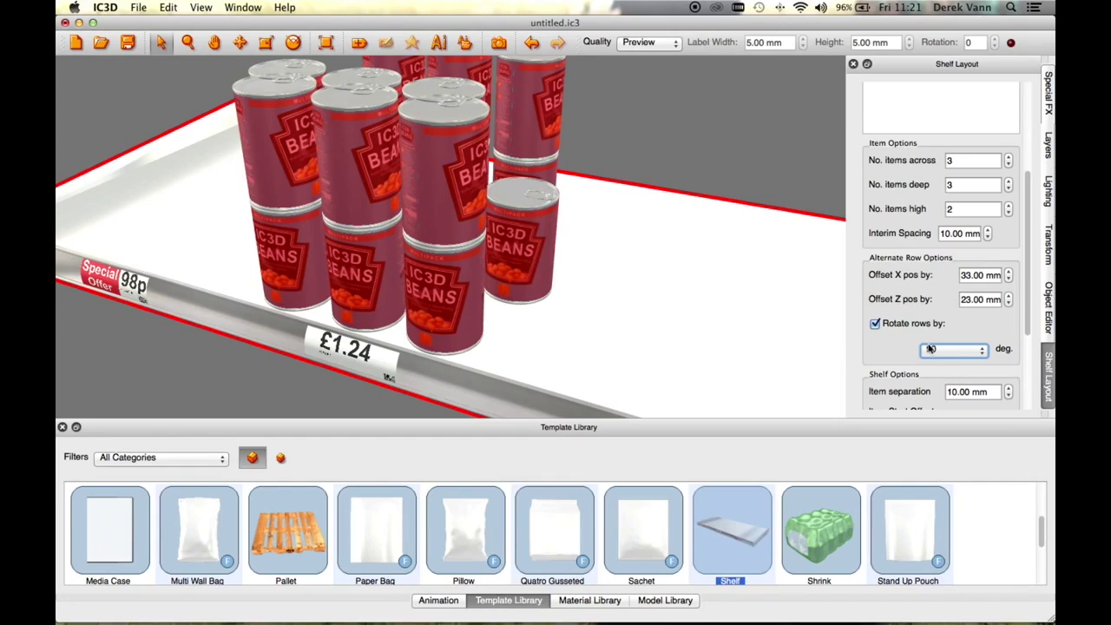
pyautogui.moveTo(698, 339); pyautogui.dragTo(666, 337)
pyautogui.click(960, 354)
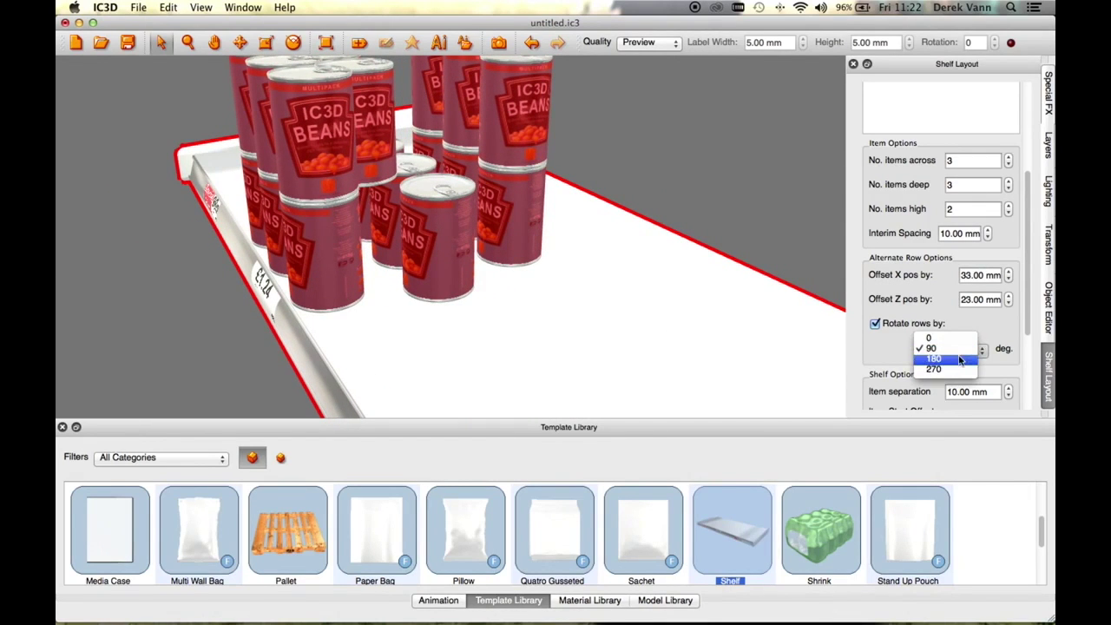
pyautogui.click(964, 359)
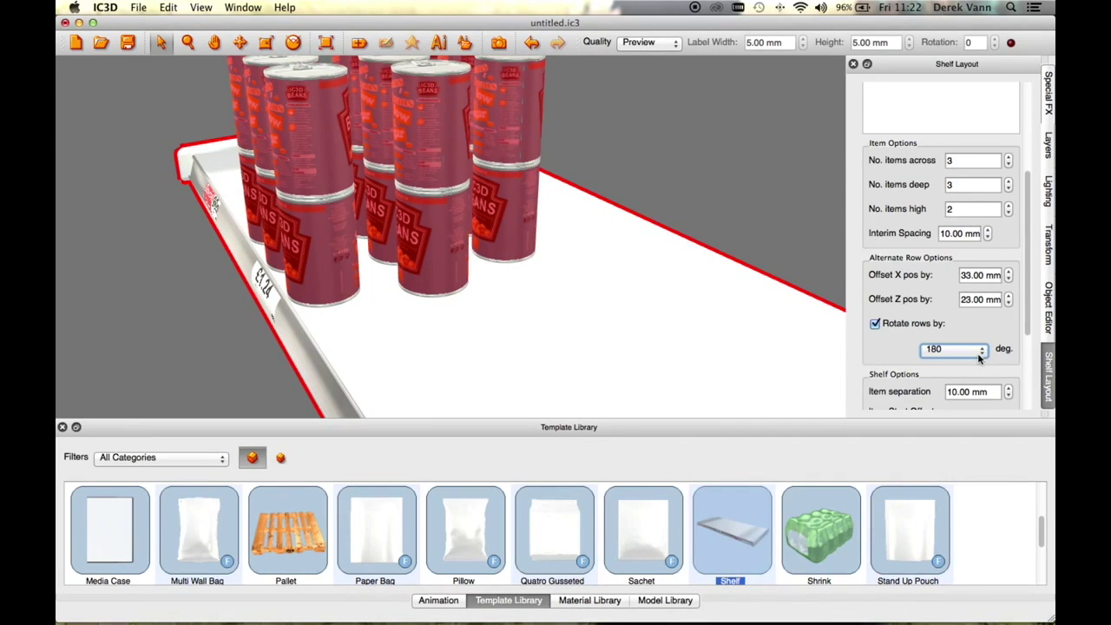
pyautogui.moveTo(634, 340)
pyautogui.mouseDown()
pyautogui.moveTo(730, 330)
pyautogui.moveTo(646, 340)
pyautogui.mouseUp()
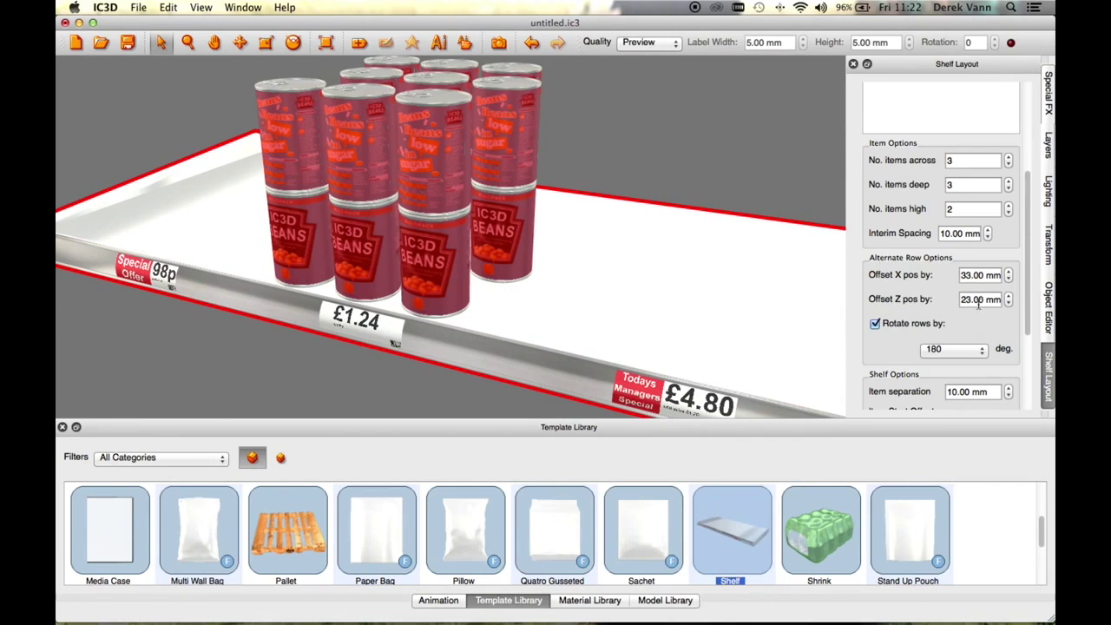
pyautogui.click(980, 351)
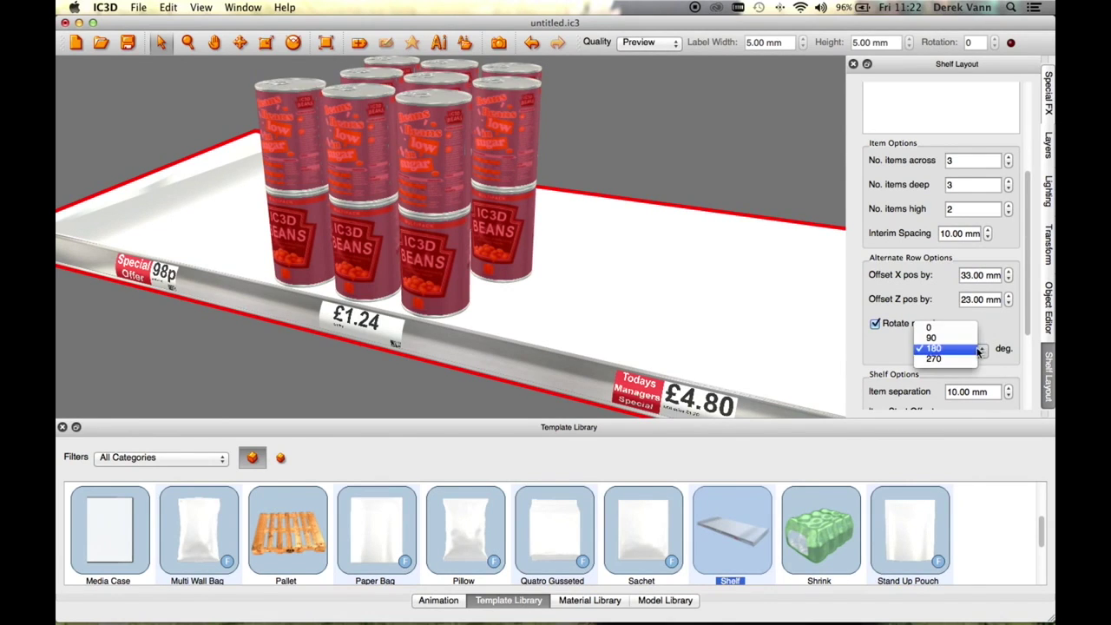
pyautogui.click(955, 364)
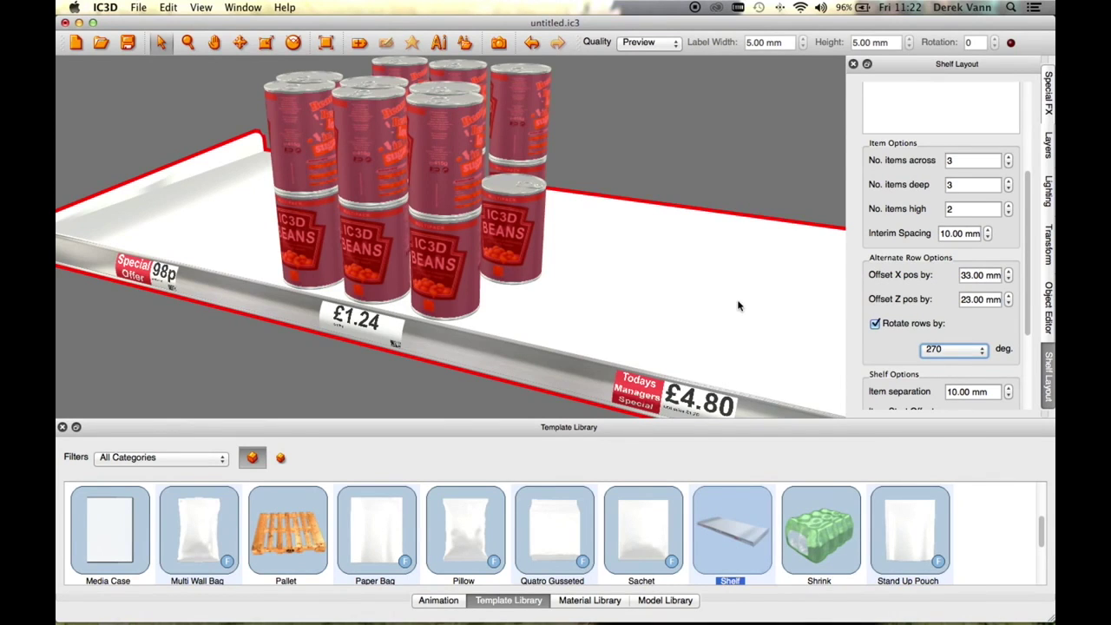
pyautogui.moveTo(739, 306); pyautogui.dragTo(709, 313)
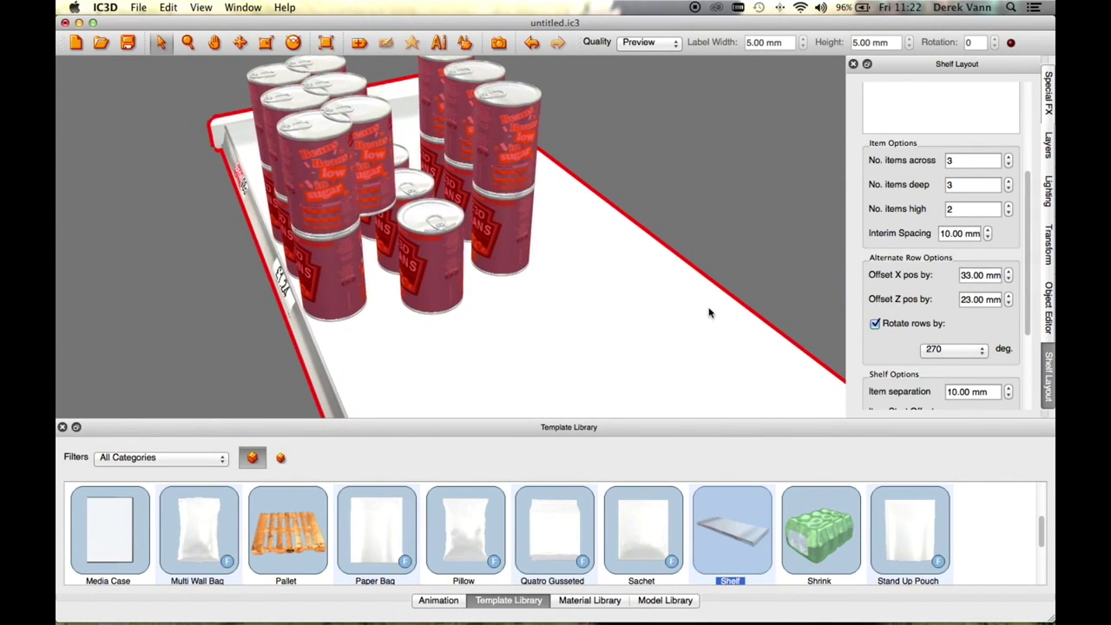
pyautogui.click(945, 345)
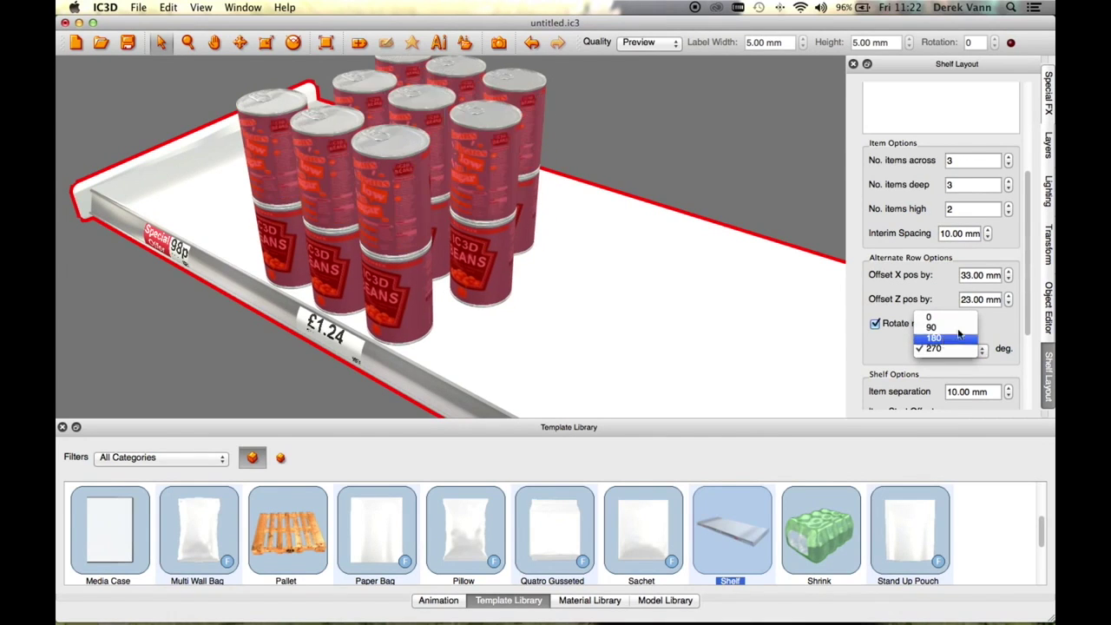
pyautogui.click(959, 336)
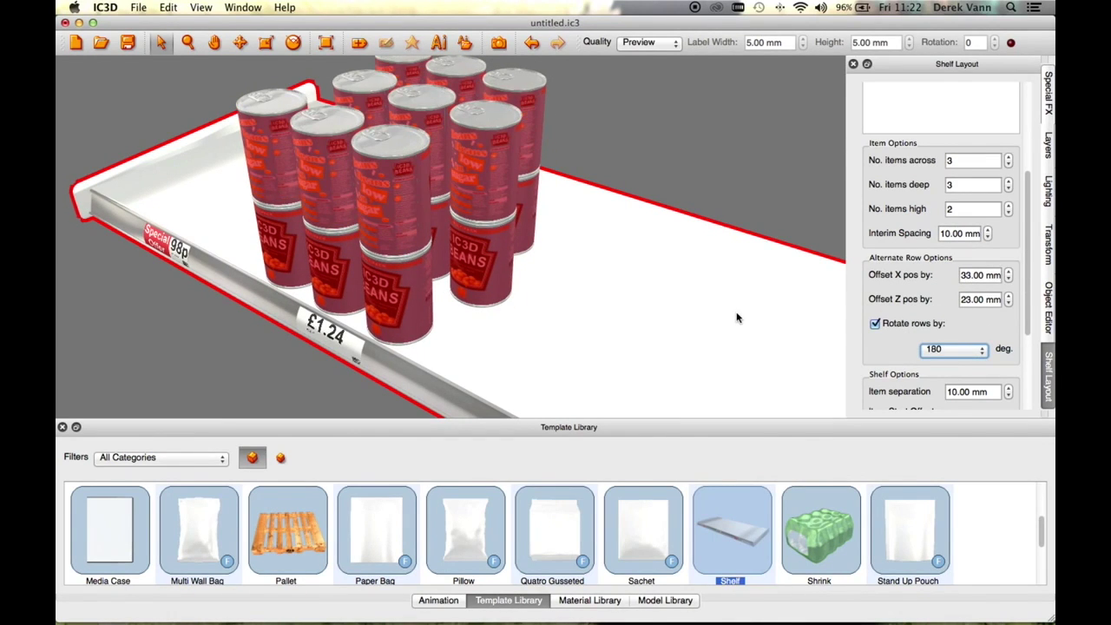
pyautogui.moveTo(1028, 252); pyautogui.dragTo(1039, 298)
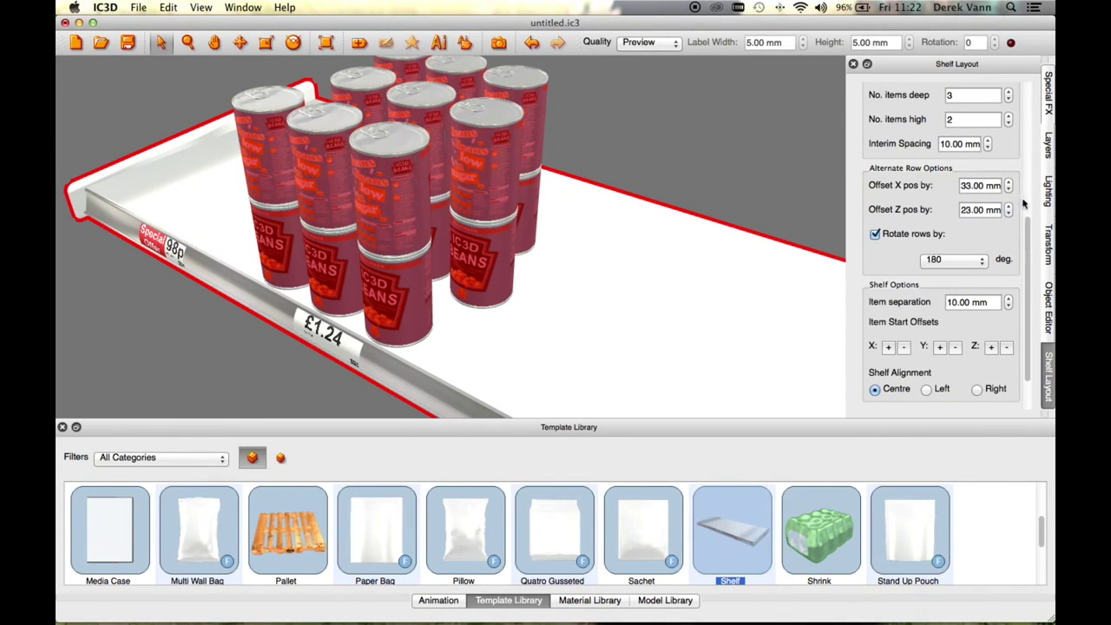
# Load the Tube & Carton .ic3 model from the Toothpaste Demo folder onto the shelf.
pyautogui.moveTo(1029, 230); pyautogui.dragTo(1033, 111)
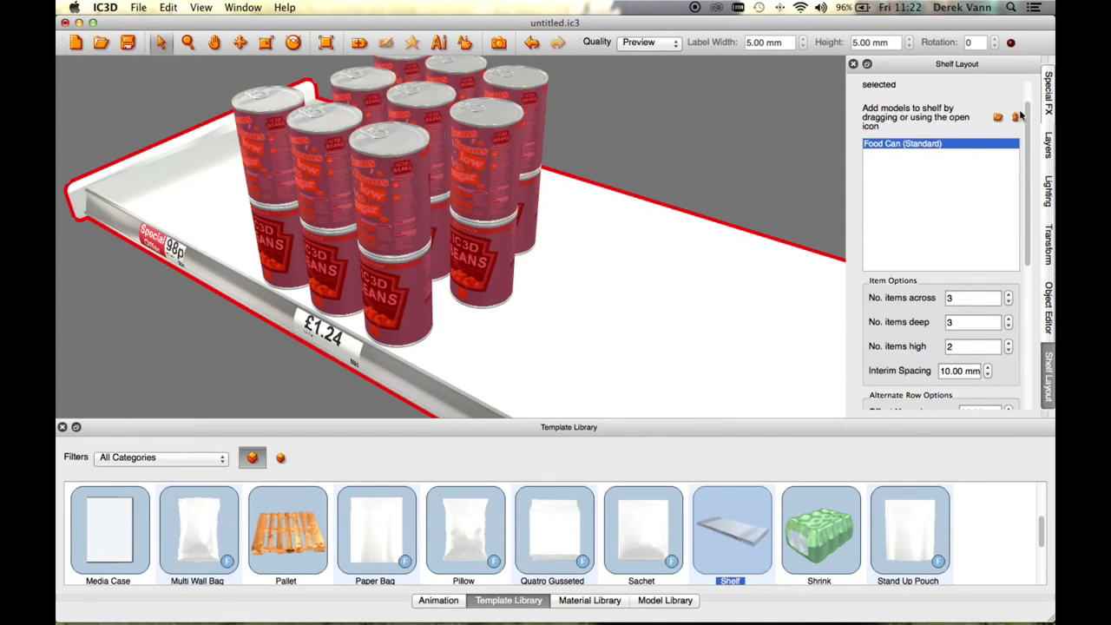
pyautogui.click(998, 118)
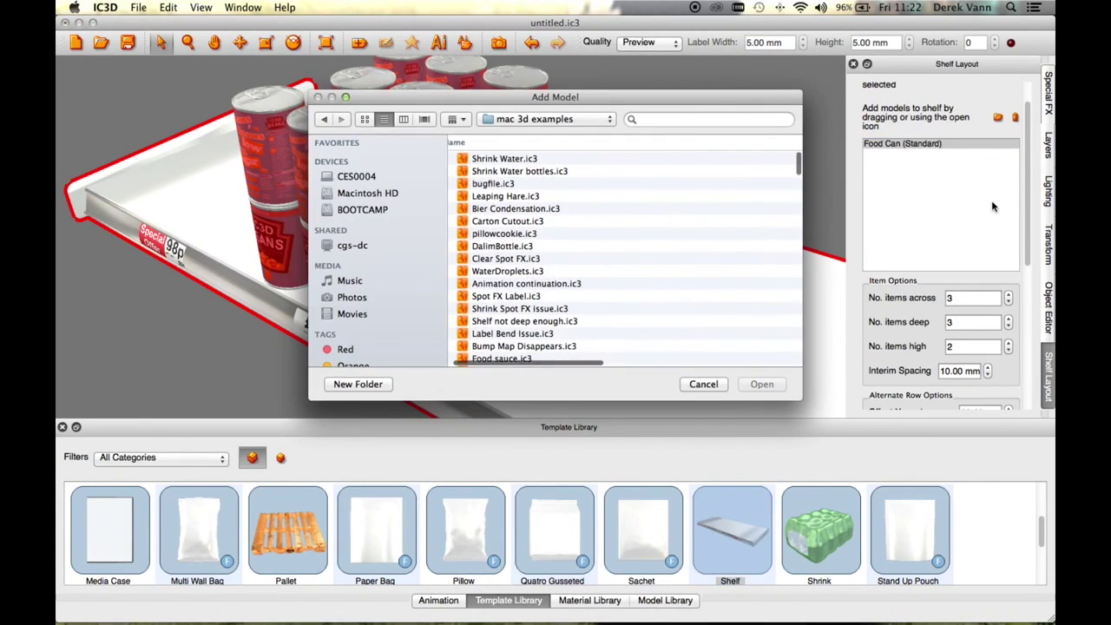
pyautogui.click(573, 129)
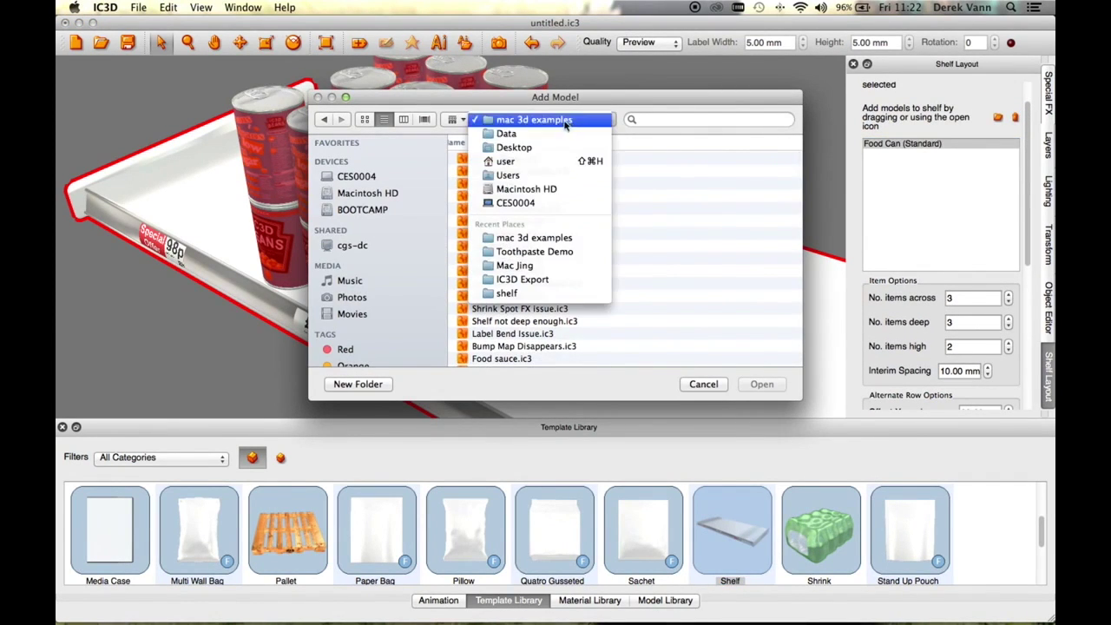
pyautogui.click(560, 253)
pyautogui.click(573, 202)
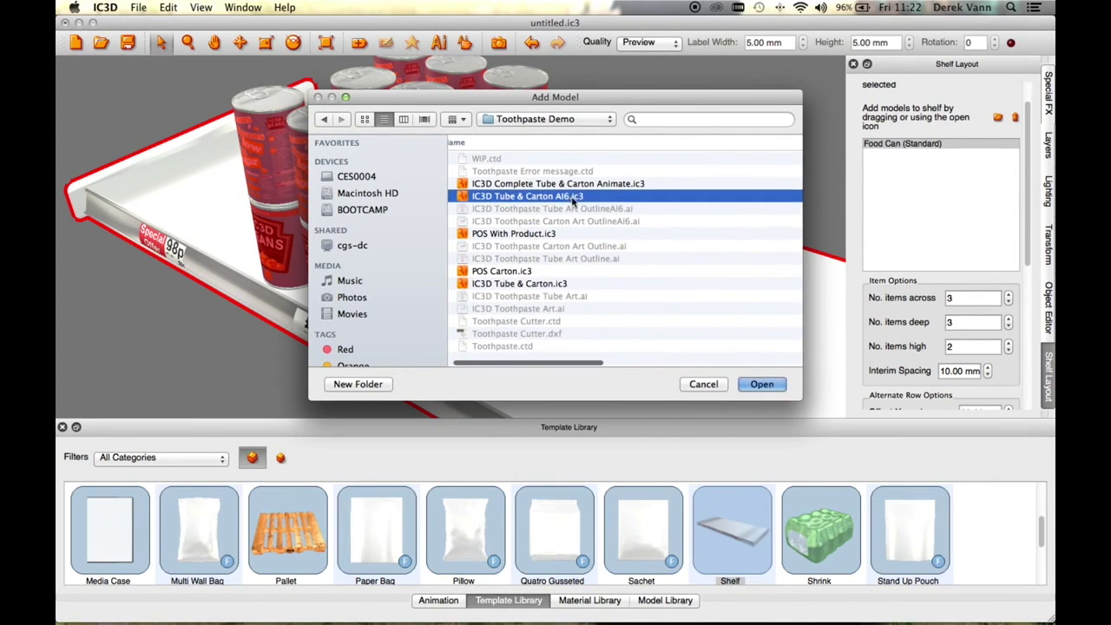
pyautogui.click(761, 385)
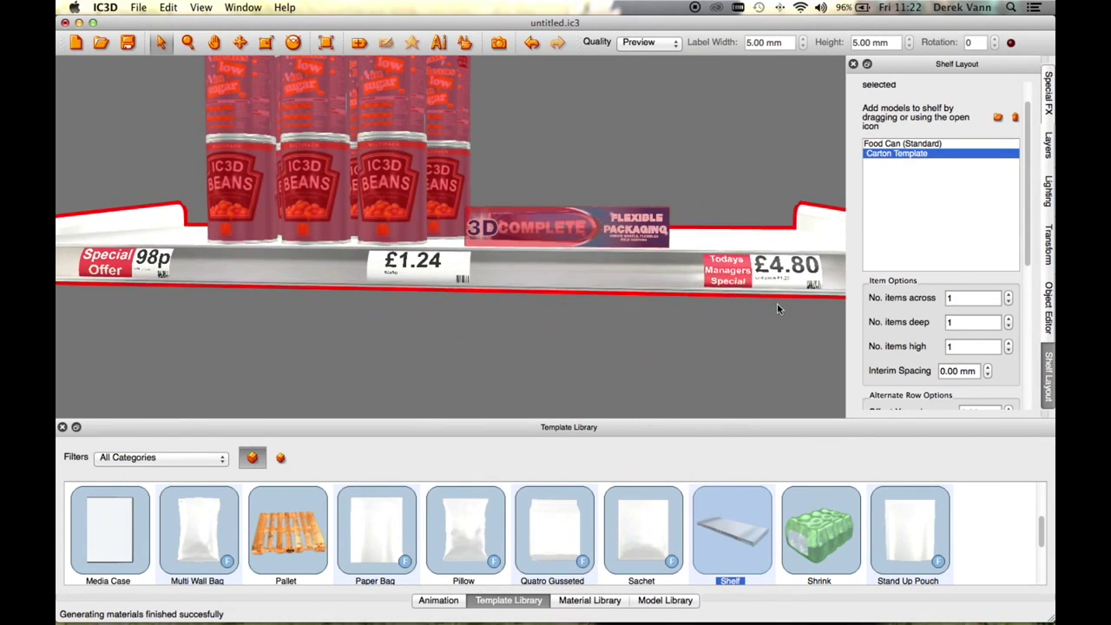
# Change the shelf item separation to 20 mm, then widen it to 40 mm.
pyautogui.scroll(-5, 1027, 261)
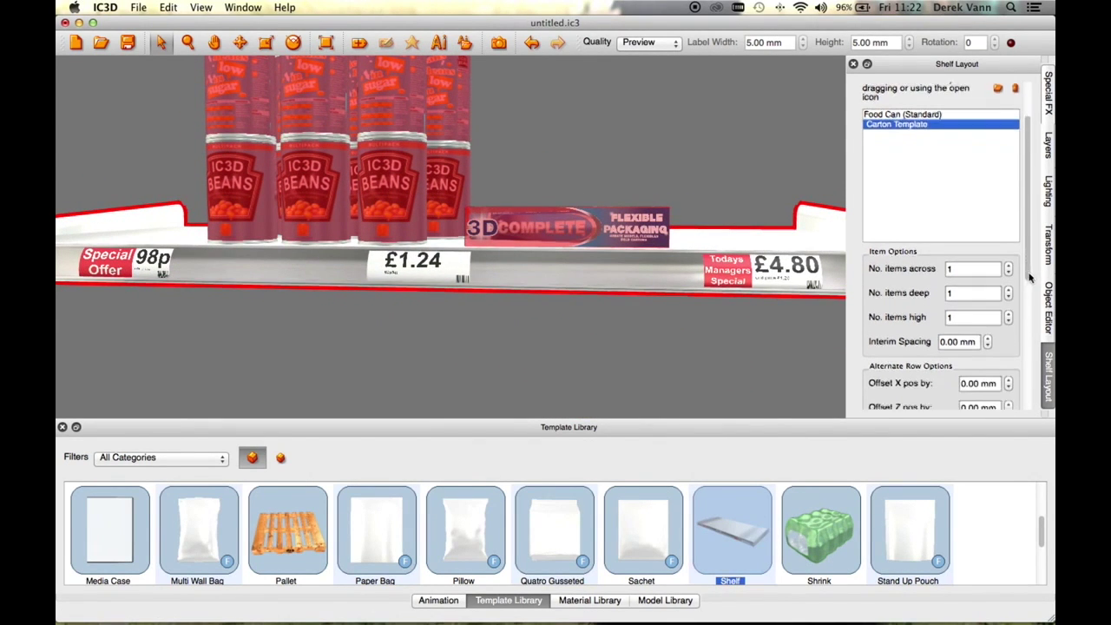
pyautogui.scroll(-4, 1038, 304)
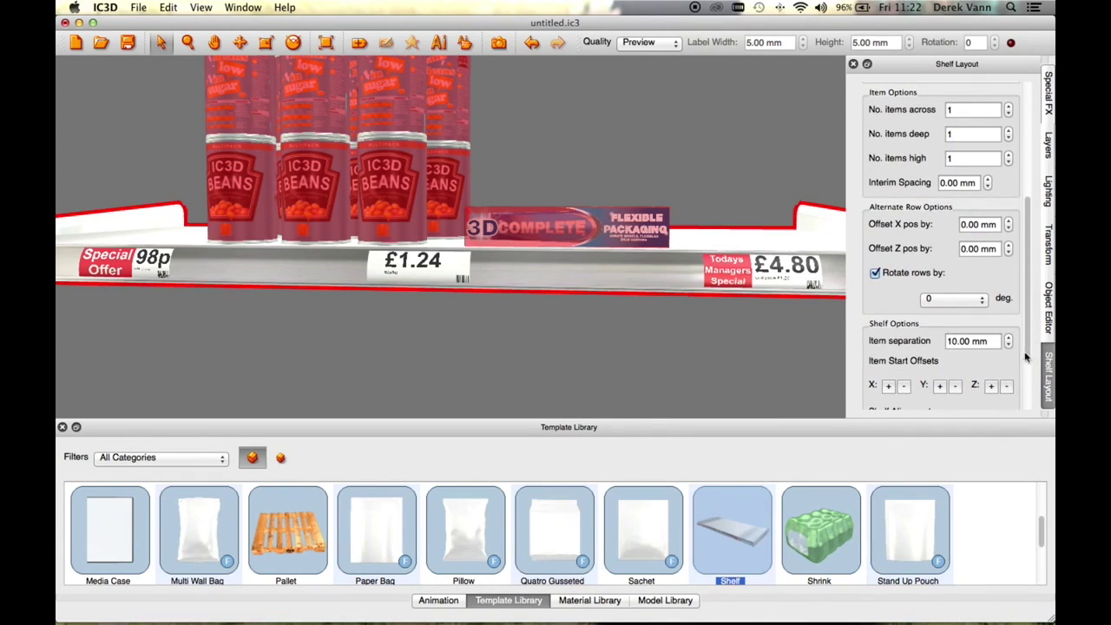
pyautogui.moveTo(988, 341); pyautogui.dragTo(938, 341)
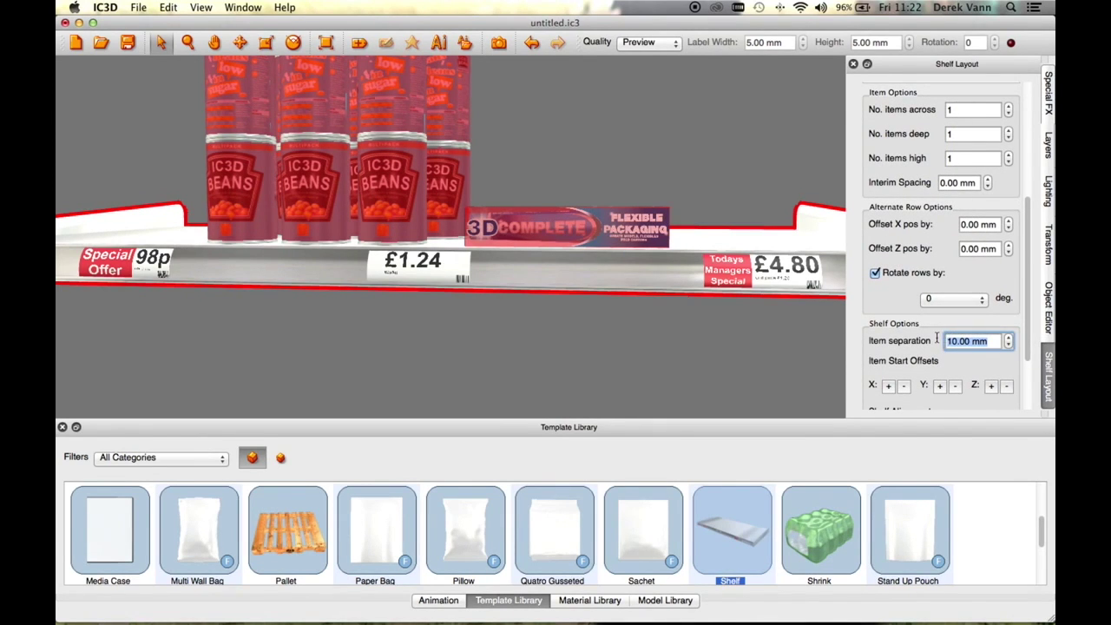
pyautogui.write('20')
pyautogui.press('Return')
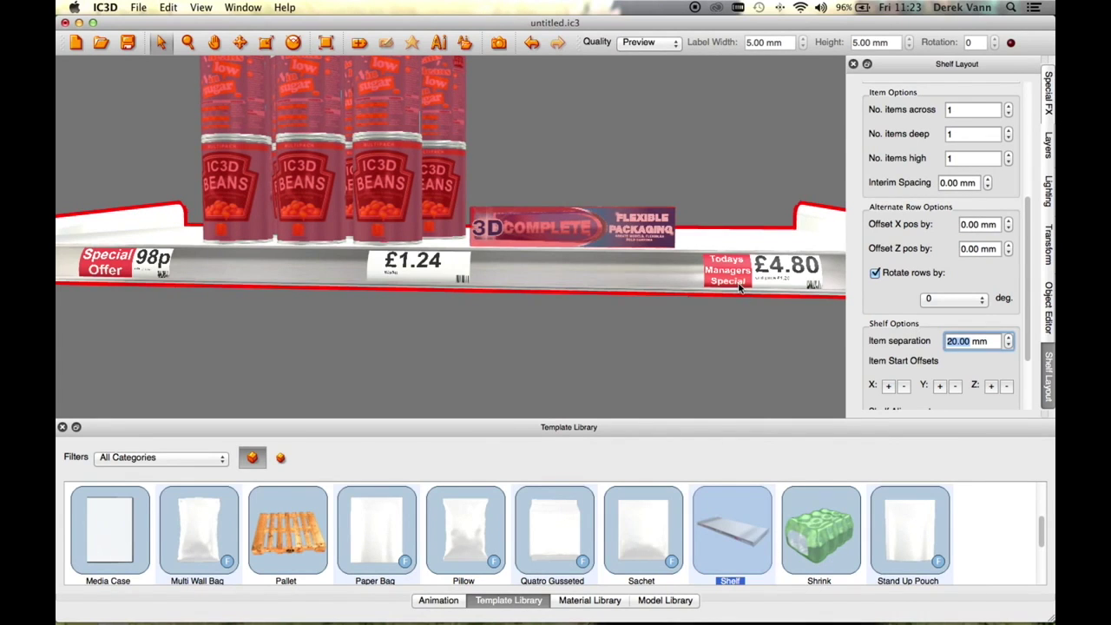
pyautogui.moveTo(740, 289); pyautogui.dragTo(751, 288)
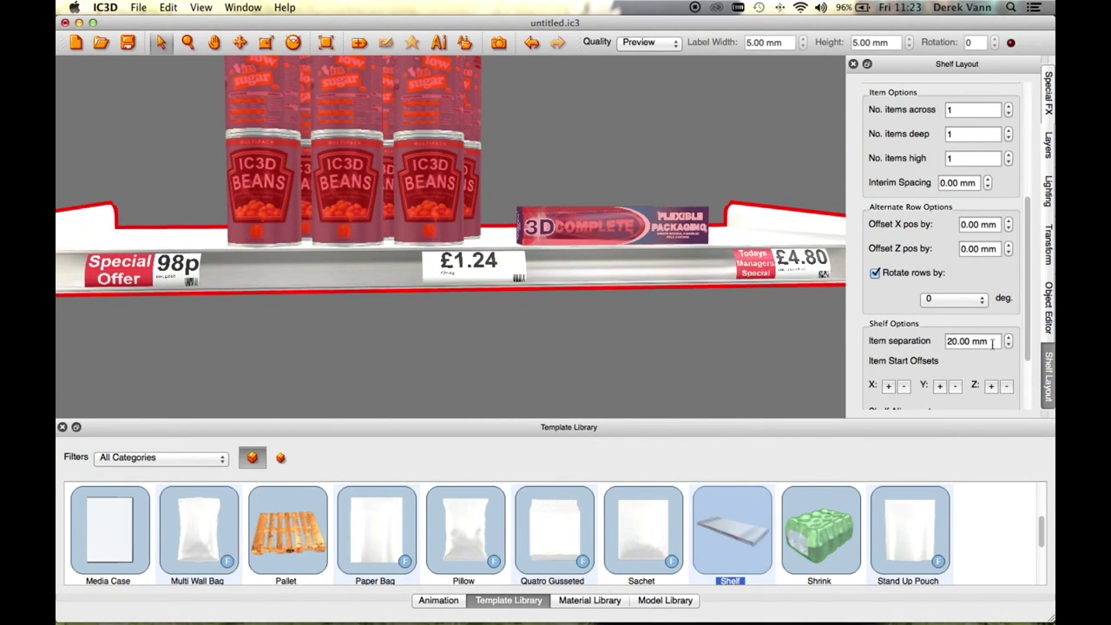
pyautogui.moveTo(995, 343); pyautogui.dragTo(948, 341)
pyautogui.write('40 mm')
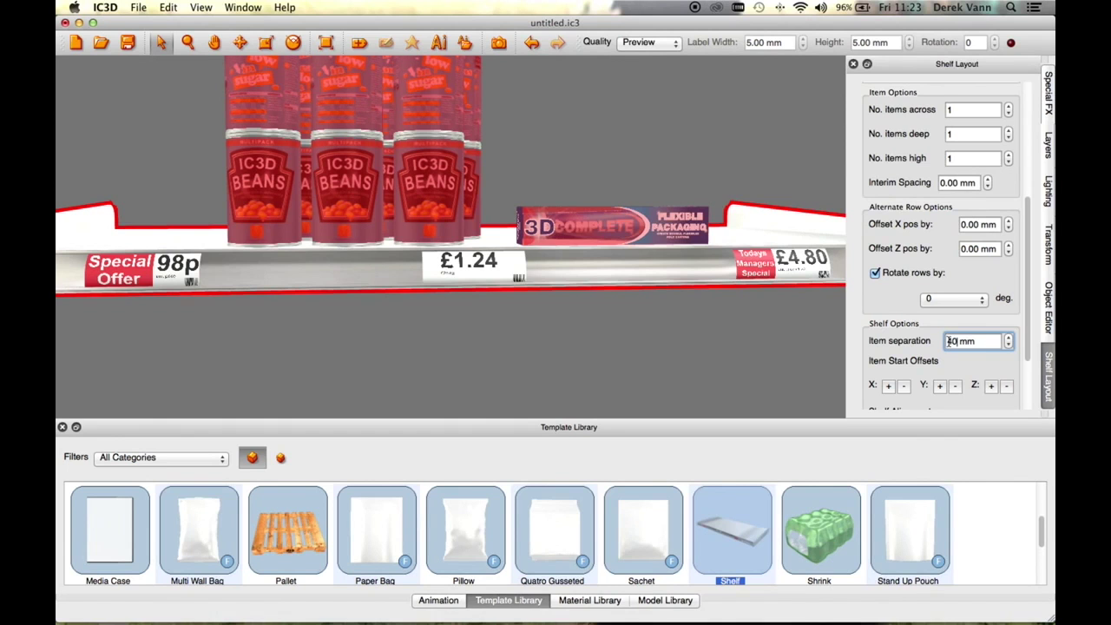
pyautogui.moveTo(807, 328); pyautogui.dragTo(792, 334)
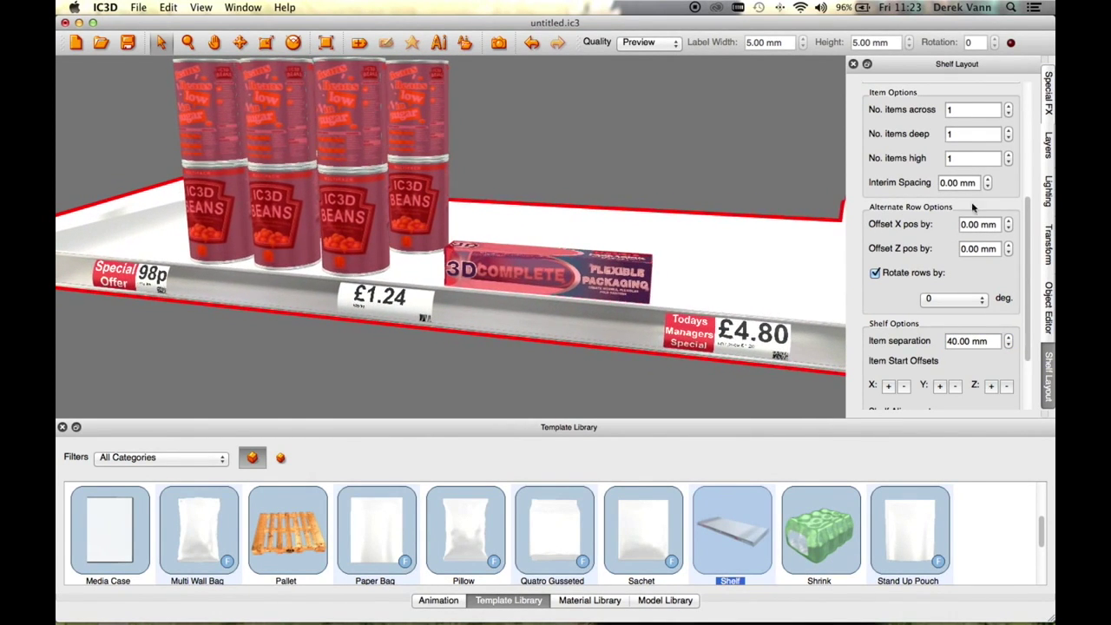
# Set cartons to 2 across, 12 deep and 5 high, with alternate rows rotated 90°.
pyautogui.click(1010, 108)
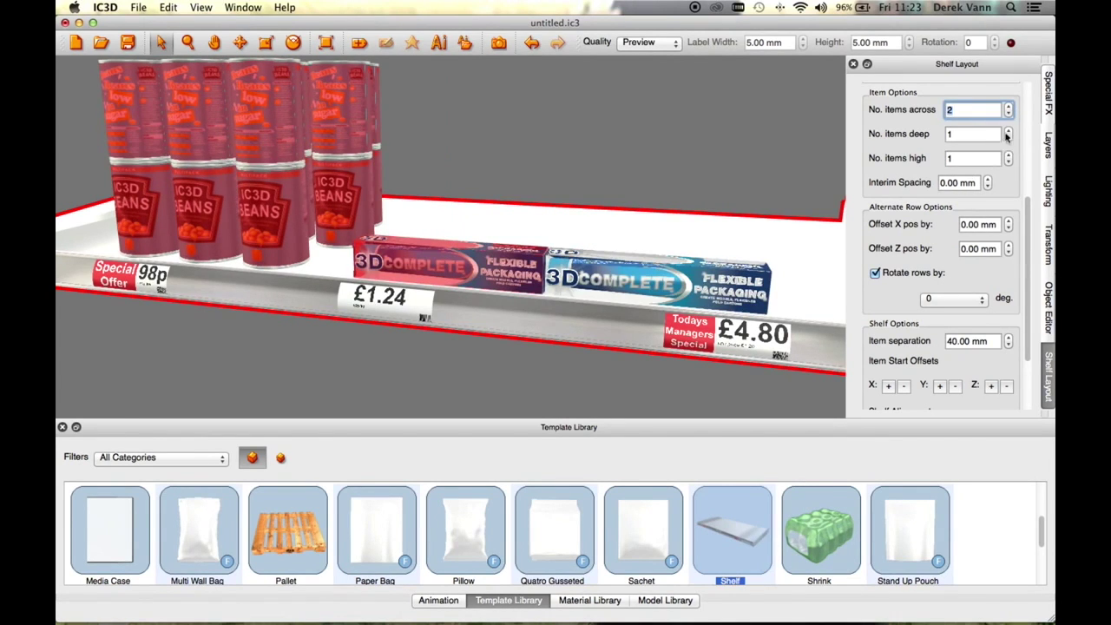
pyautogui.moveTo(987, 136); pyautogui.dragTo(940, 136)
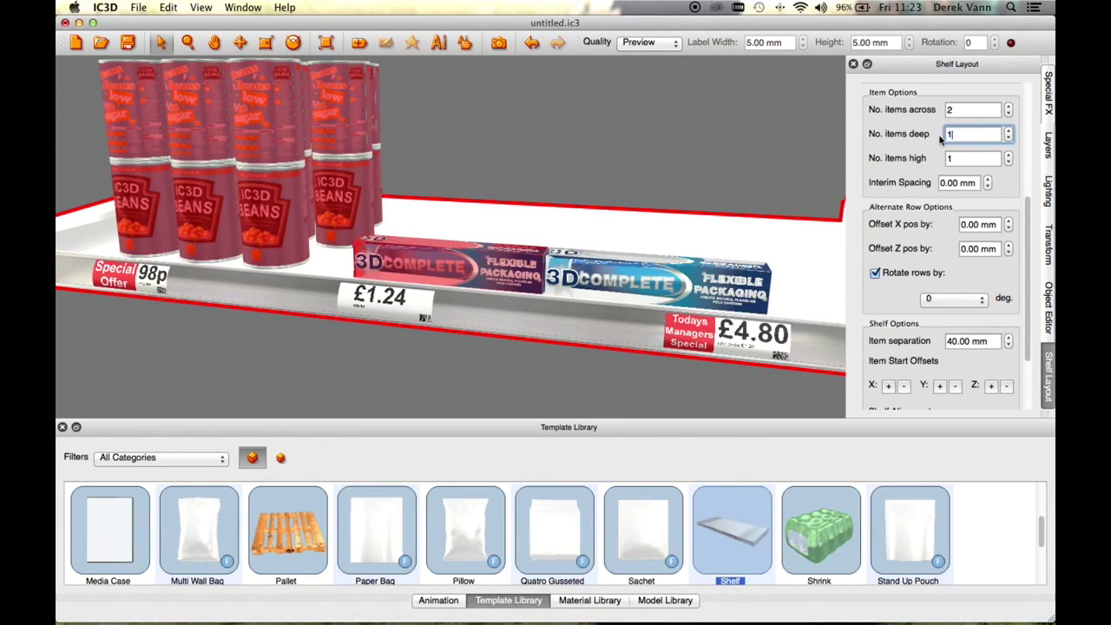
pyautogui.write('12')
pyautogui.press('Return')
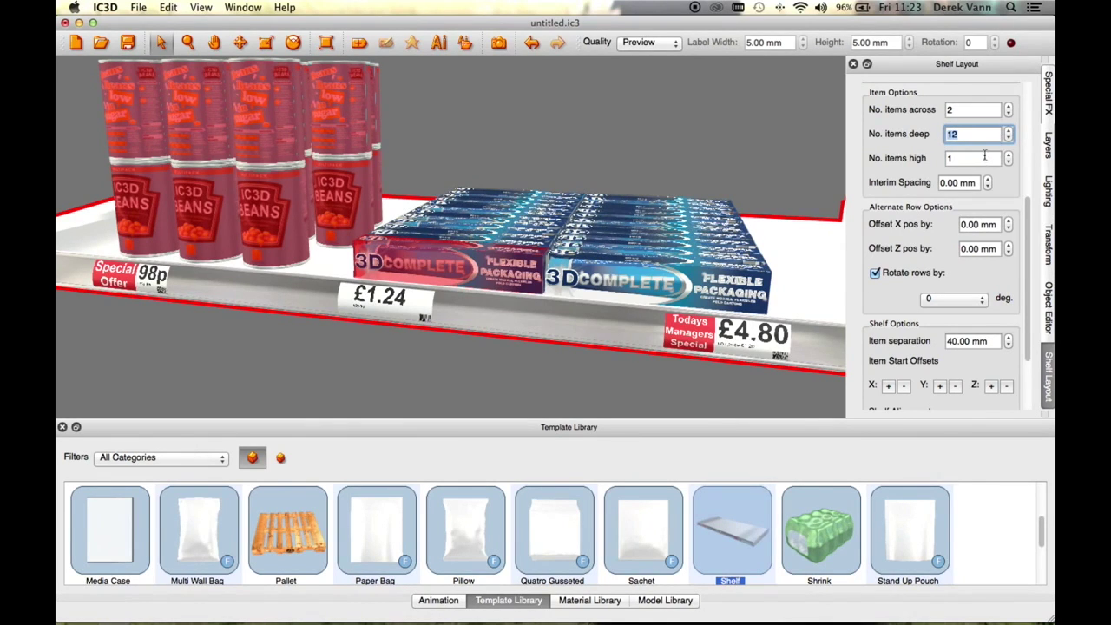
pyautogui.moveTo(963, 158); pyautogui.dragTo(948, 158)
pyautogui.write('5')
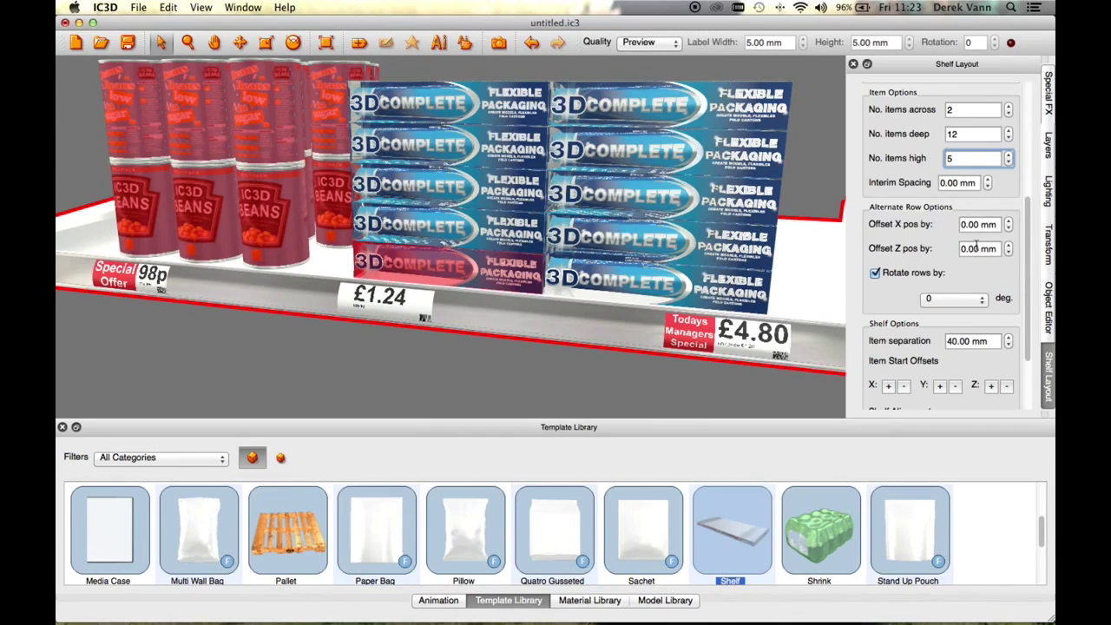
pyautogui.click(966, 301)
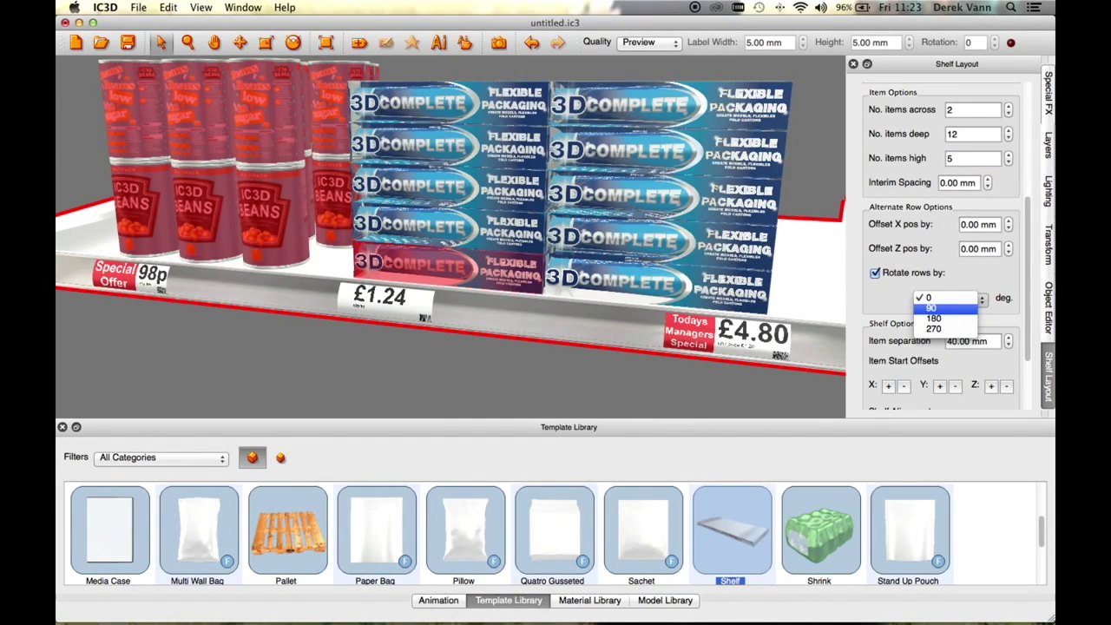
pyautogui.click(942, 308)
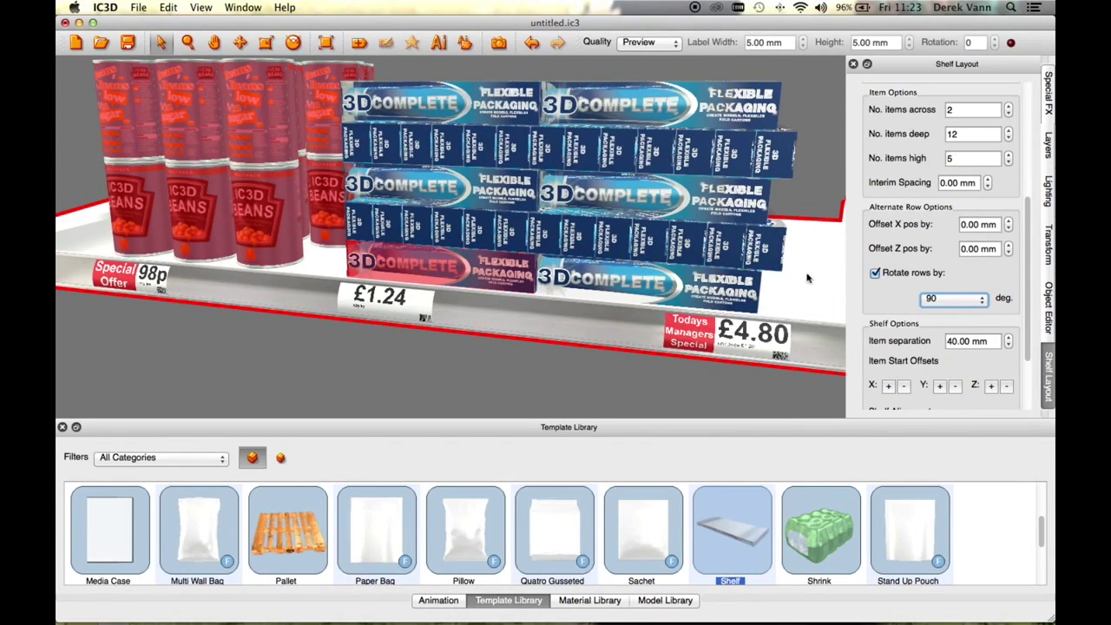